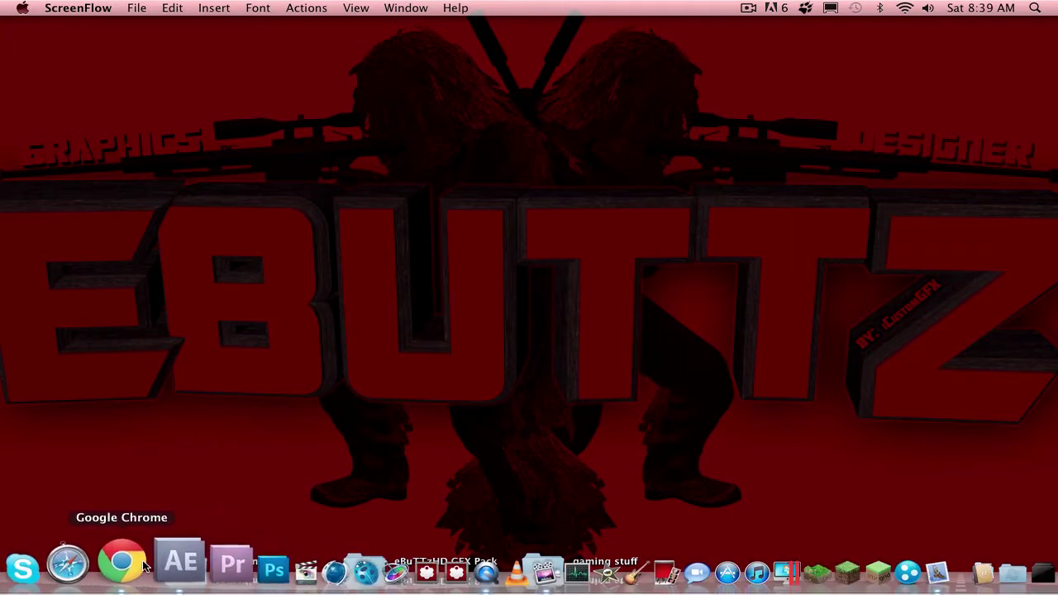
Step: Replay the CaZe Killcams YouTube video in Chrome from about 0:14
{"action": "left_click", "coordinate": [101, 566]}
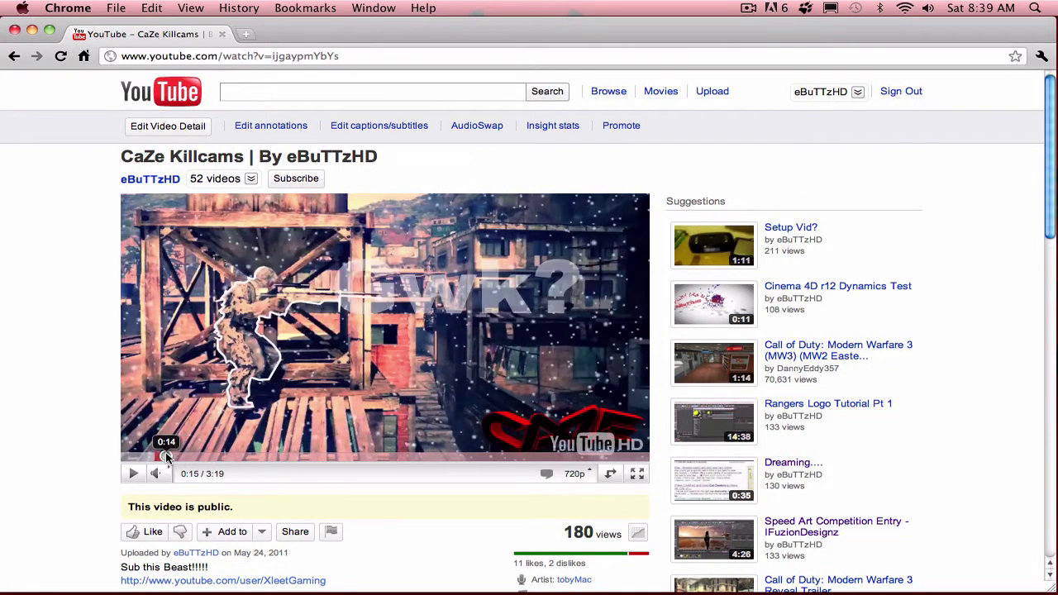
{"action": "left_click", "coordinate": [160, 453]}
{"action": "left_click", "coordinate": [170, 451]}
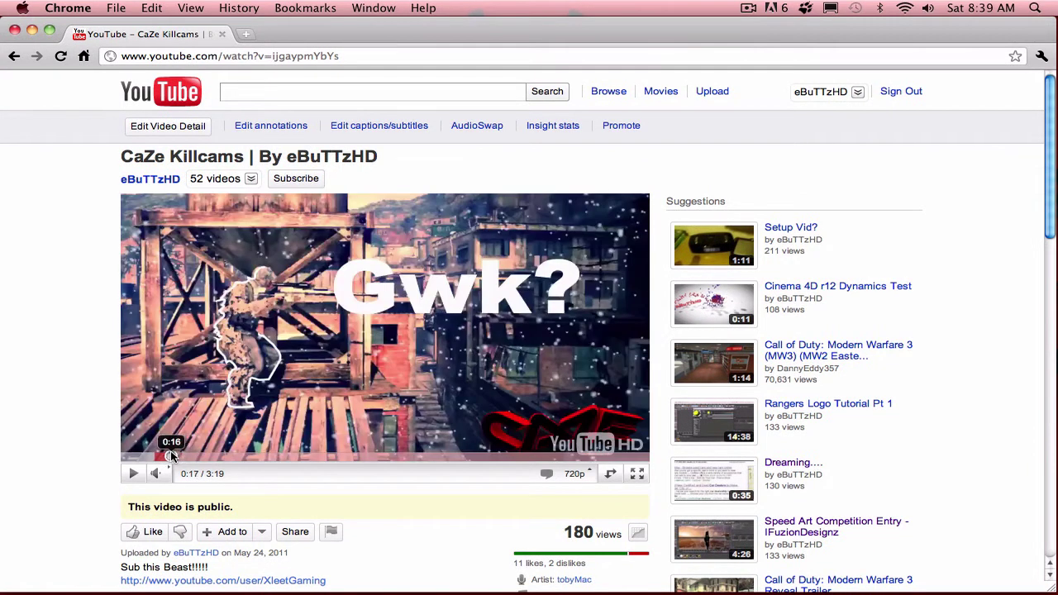
{"action": "left_click", "coordinate": [166, 453]}
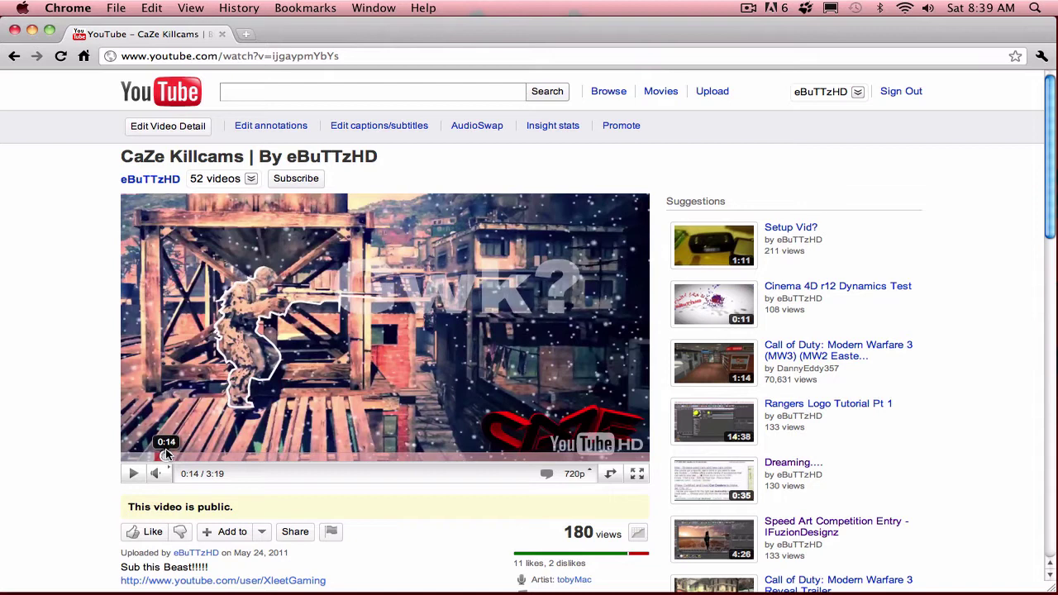
{"action": "left_click", "coordinate": [176, 373]}
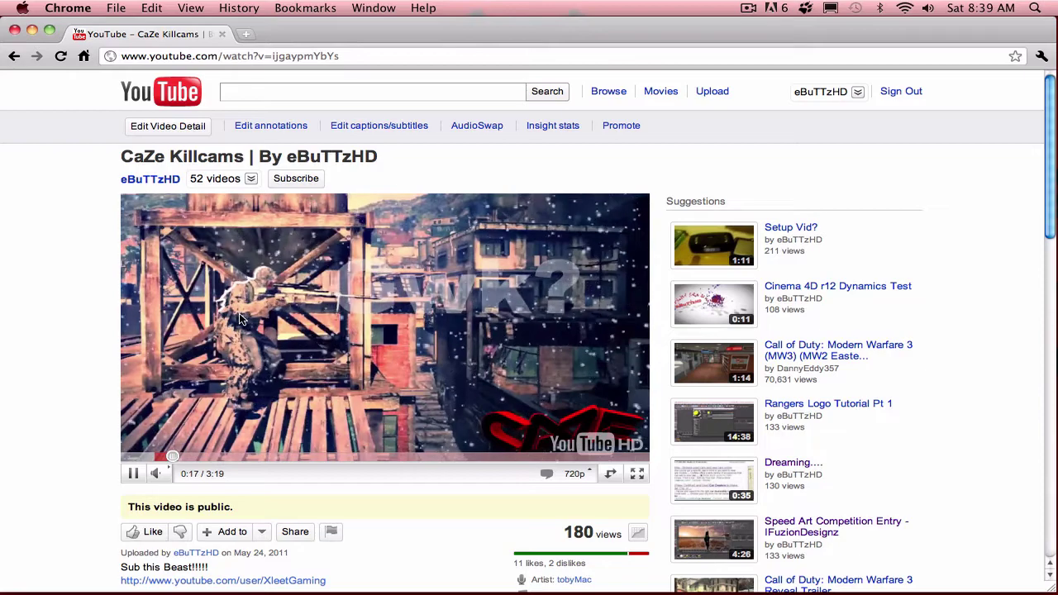
Step: Close the browser and start a new After Effects project without saving the old one
{"action": "left_click", "coordinate": [15, 30]}
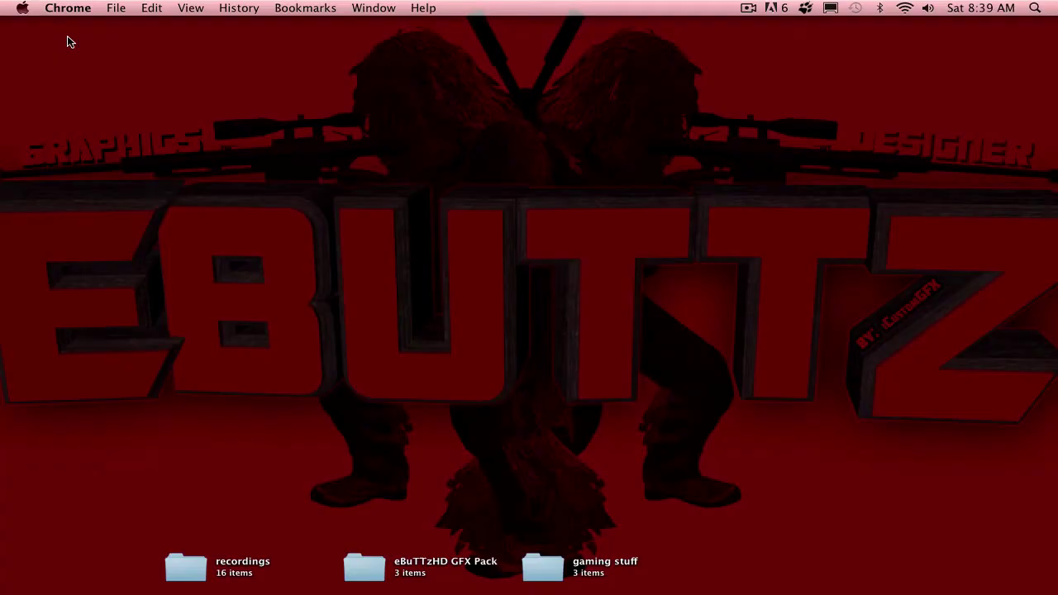
{"action": "mouse_move", "coordinate": [308, 590]}
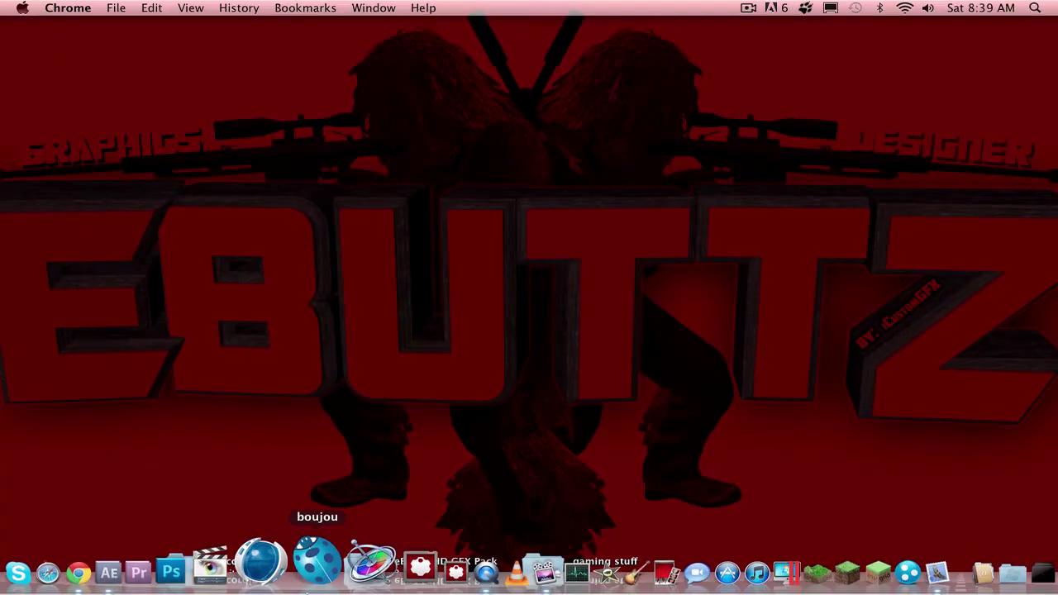
{"action": "left_click", "coordinate": [168, 565]}
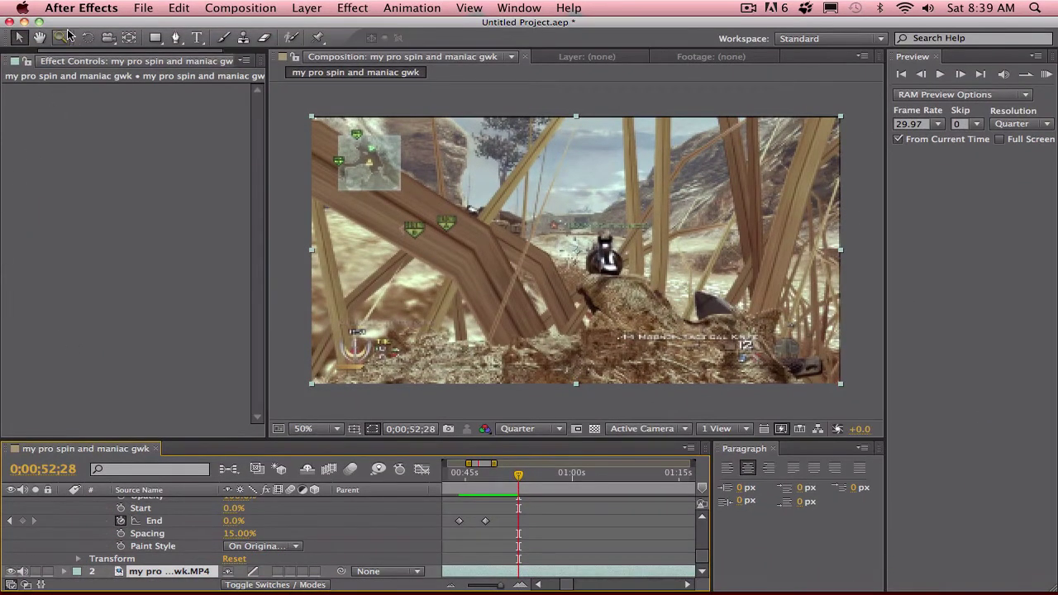
{"action": "left_click", "coordinate": [139, 8]}
{"action": "mouse_move", "coordinate": [163, 31]}
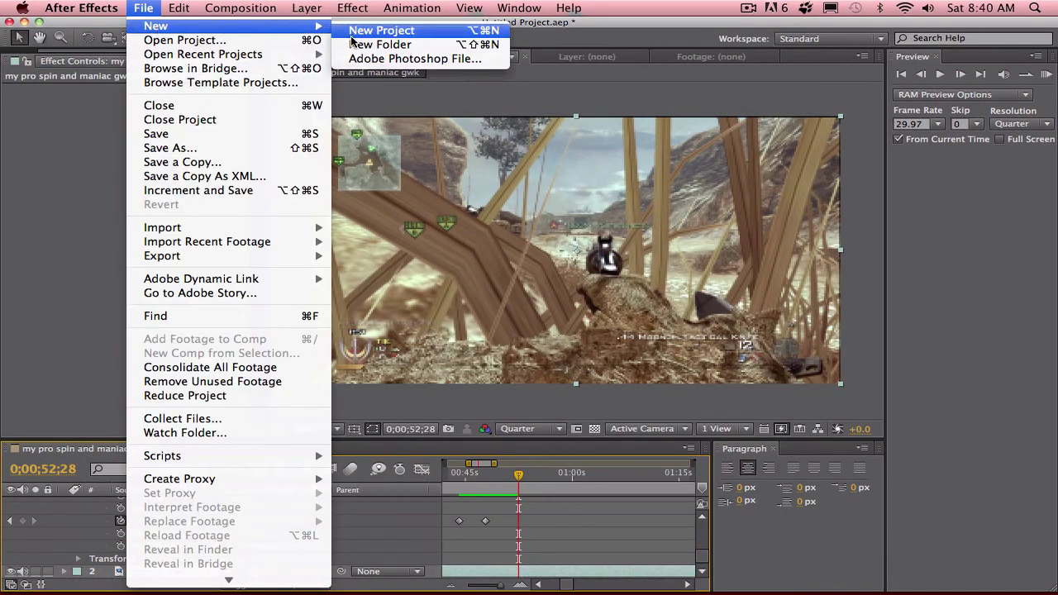
{"action": "left_click", "coordinate": [359, 32]}
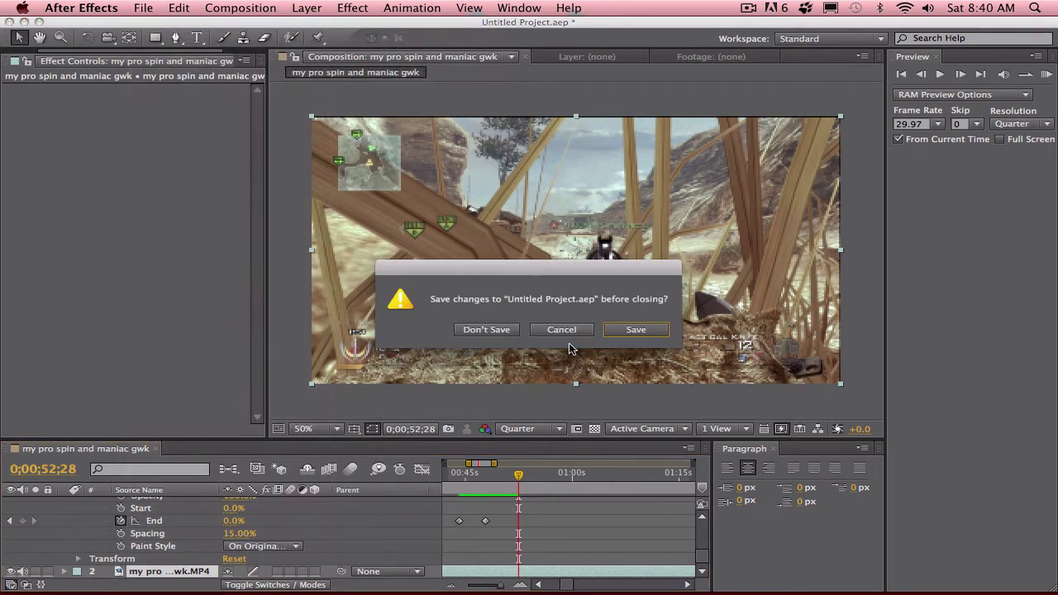
{"action": "left_click", "coordinate": [496, 330]}
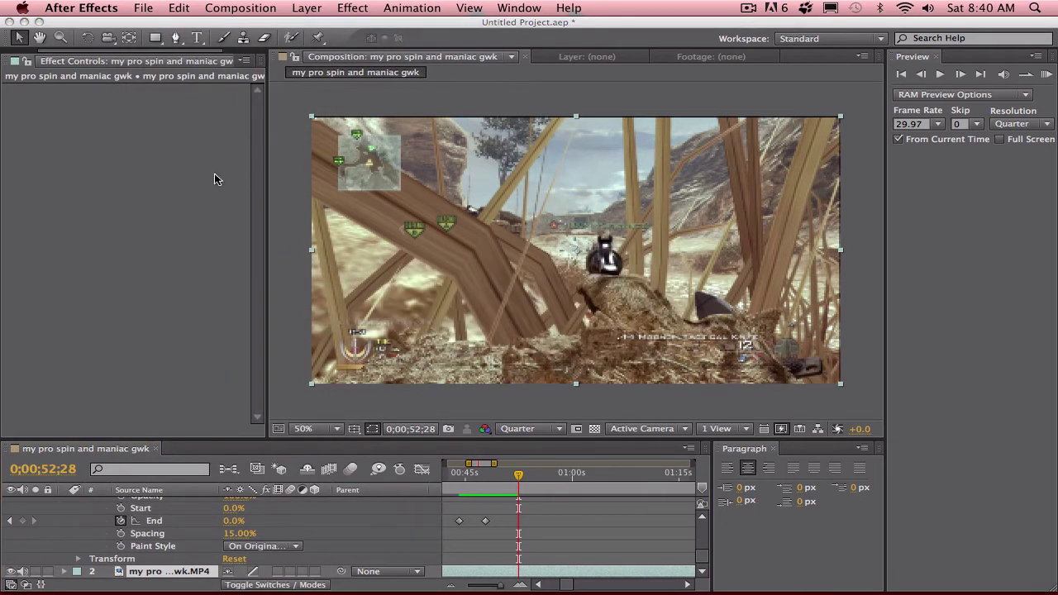
Step: Import the tripple wallbang.MP4 gameplay footage into the Project panel
{"action": "right_click", "coordinate": [120, 237]}
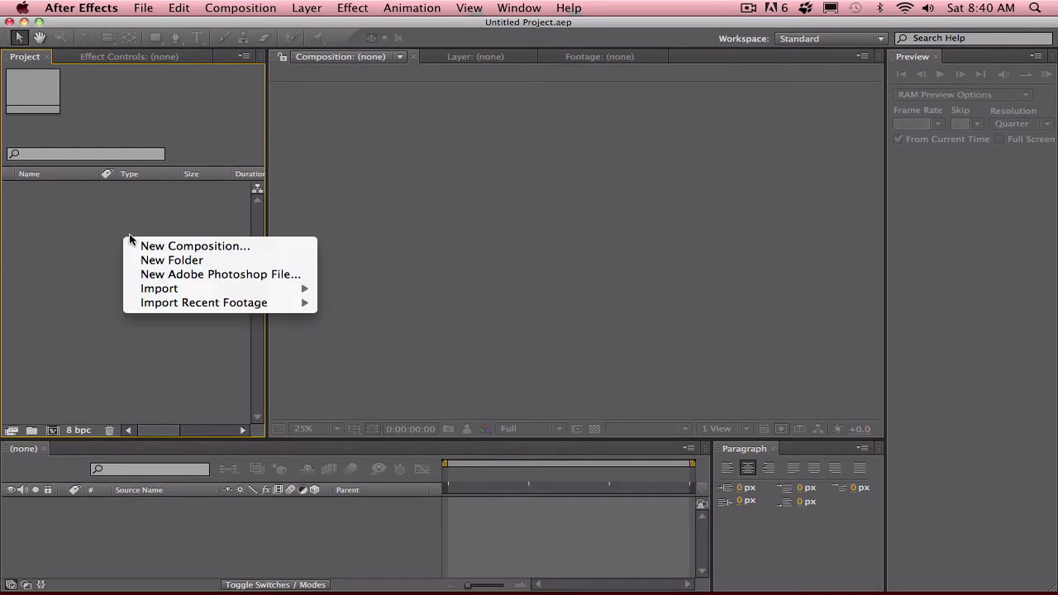
{"action": "mouse_move", "coordinate": [185, 290]}
{"action": "left_click", "coordinate": [412, 289]}
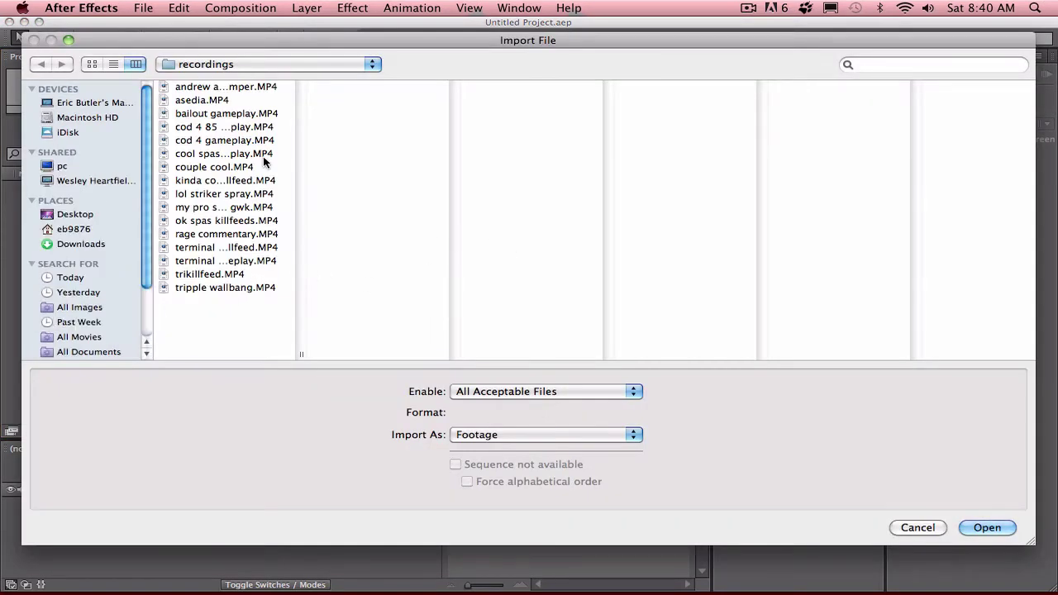
{"action": "left_click", "coordinate": [250, 291]}
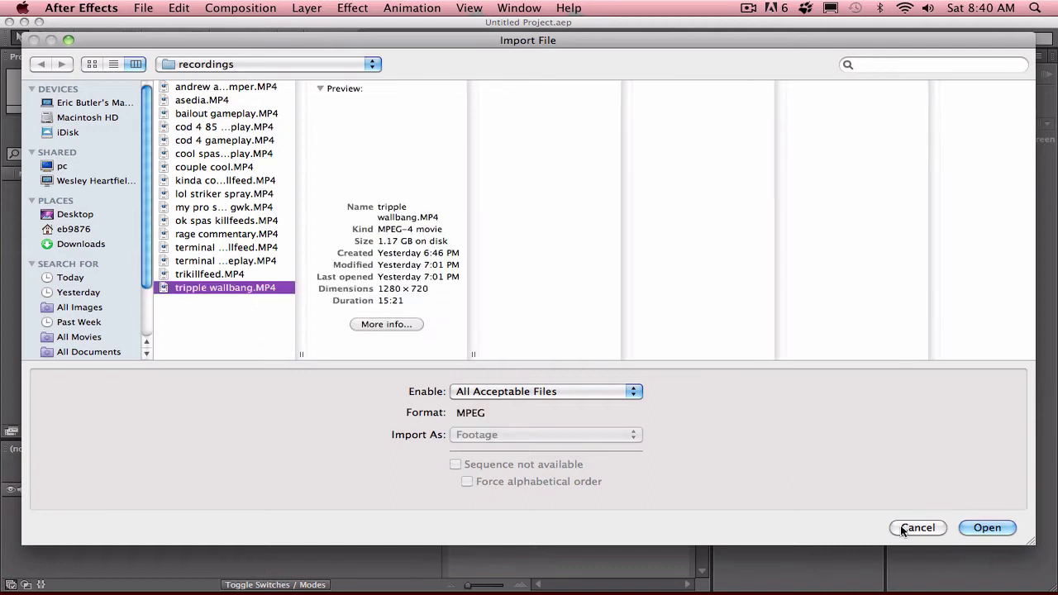
{"action": "left_click", "coordinate": [1010, 526]}
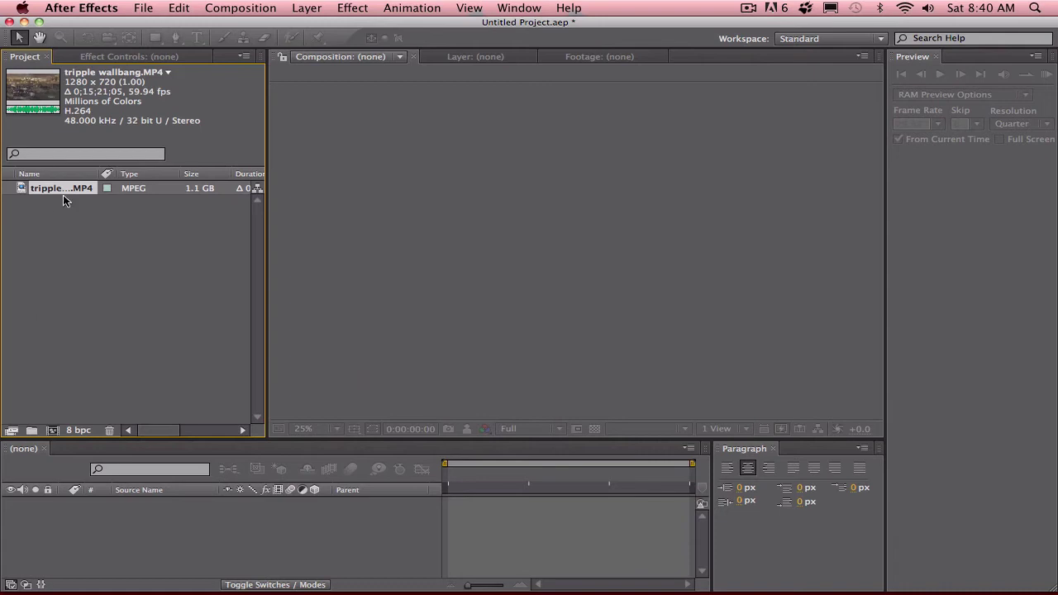
Step: Create a tripple wallbang composition from the footage and set preview resolution to Half
{"action": "left_click_drag", "start_coordinate": [56, 192], "coordinate": [51, 432]}
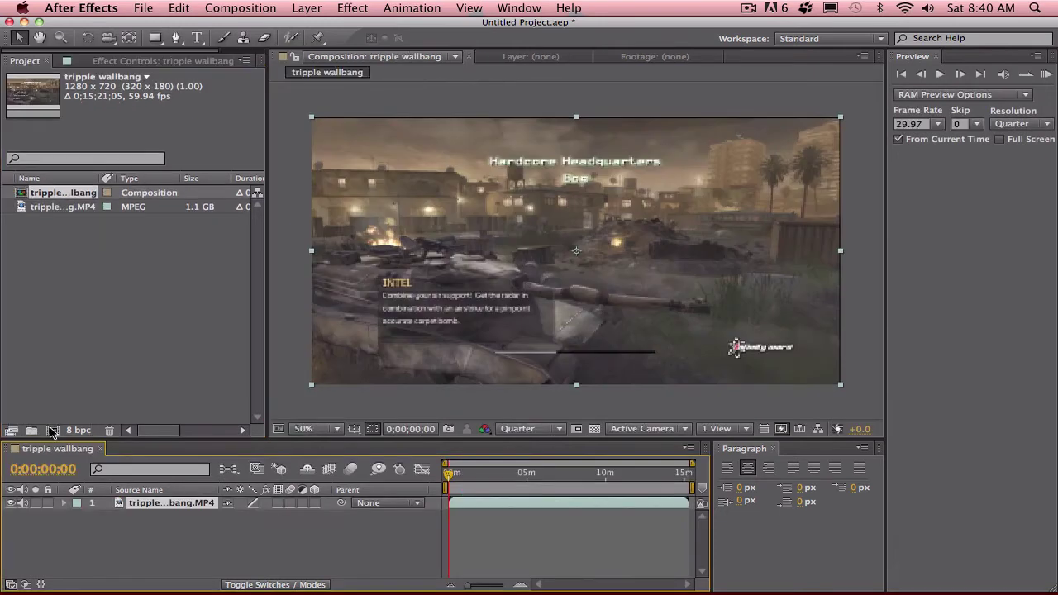
{"action": "left_click", "coordinate": [542, 429]}
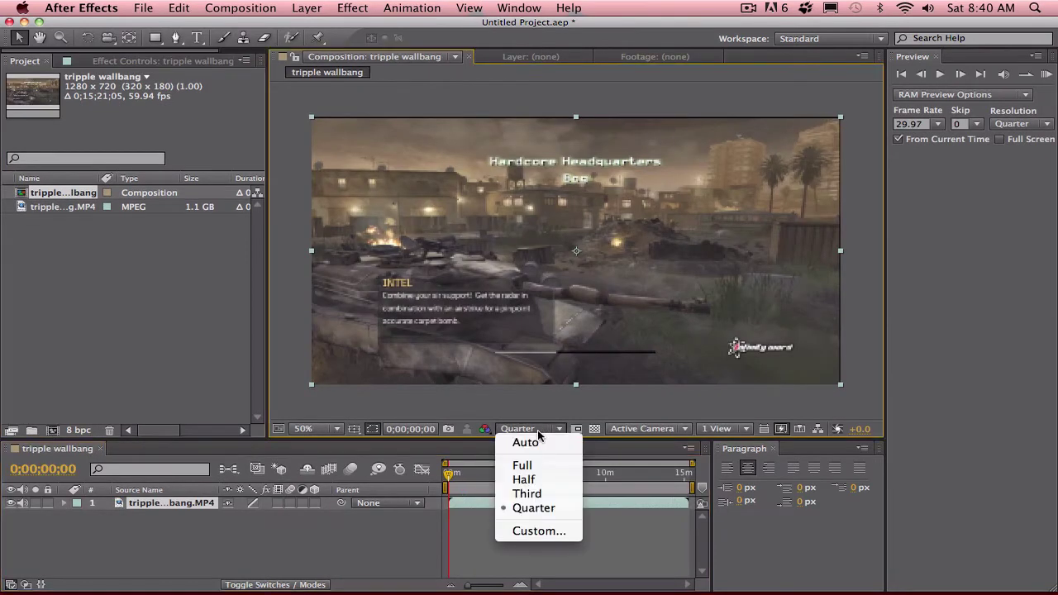
{"action": "left_click", "coordinate": [528, 480]}
Step: Move the current time to the sniper moment at 0;10;15;05
{"action": "left_click", "coordinate": [557, 473]}
{"action": "left_click_drag", "start_coordinate": [556, 475], "coordinate": [577, 475]}
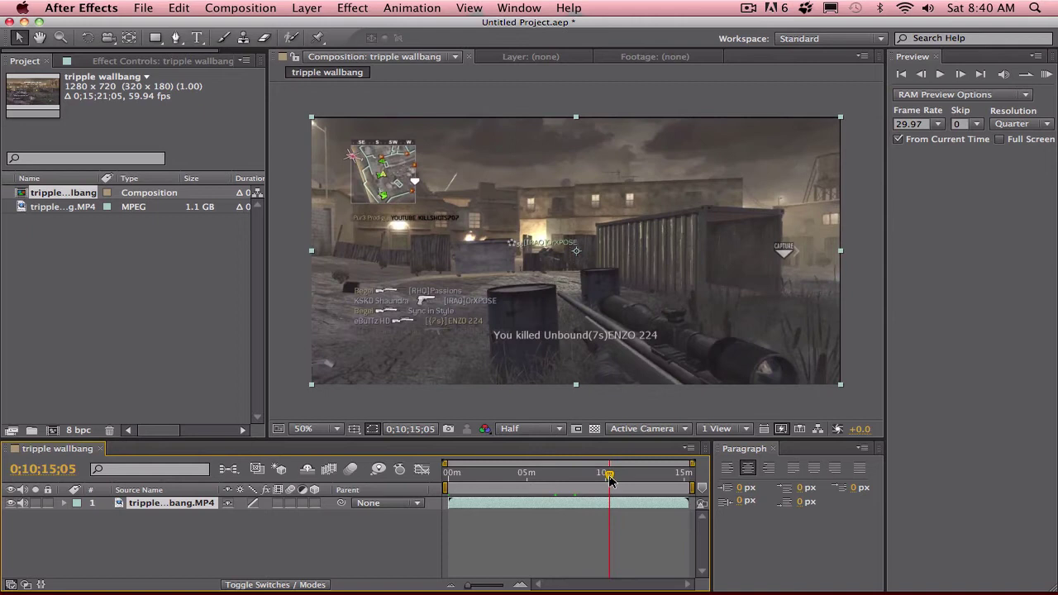
{"action": "left_click", "coordinate": [610, 478]}
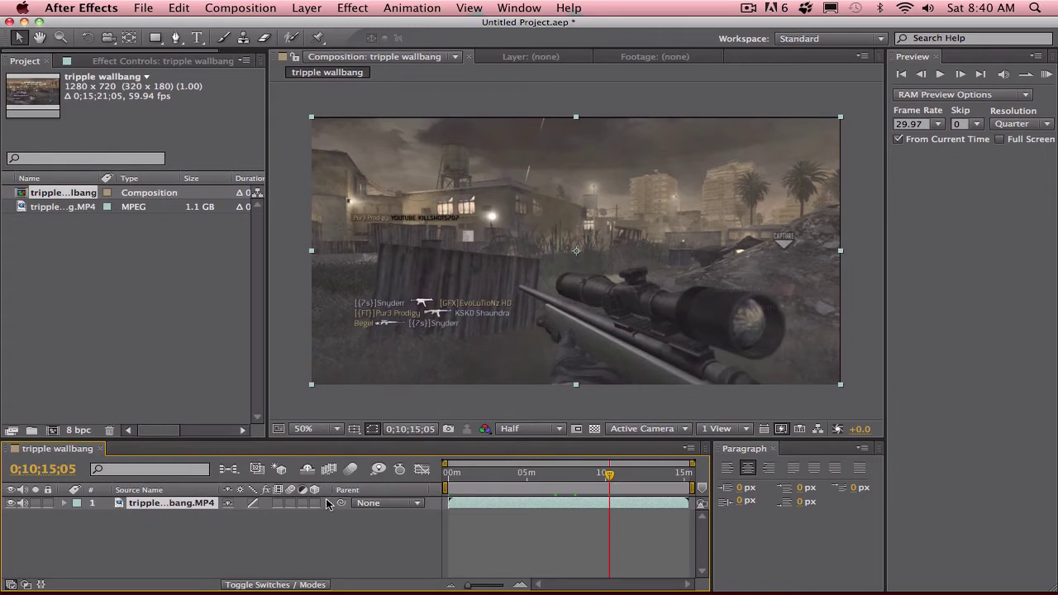
Step: Dismiss the timeline's composition menu and twirl open the gameplay layer's properties
{"action": "right_click", "coordinate": [275, 536]}
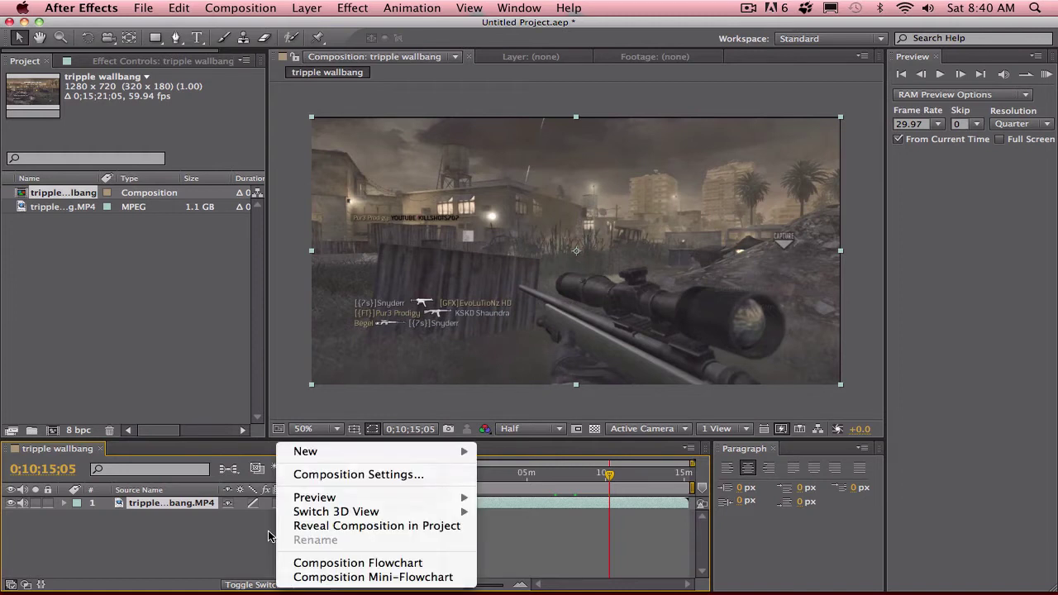
{"action": "mouse_move", "coordinate": [336, 456]}
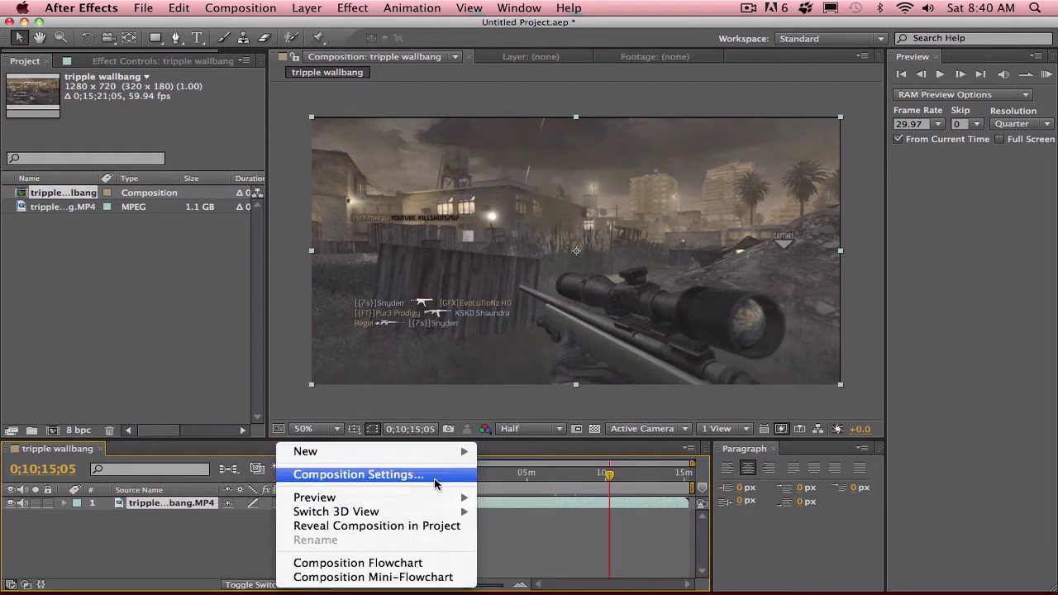
{"action": "left_click", "coordinate": [192, 560]}
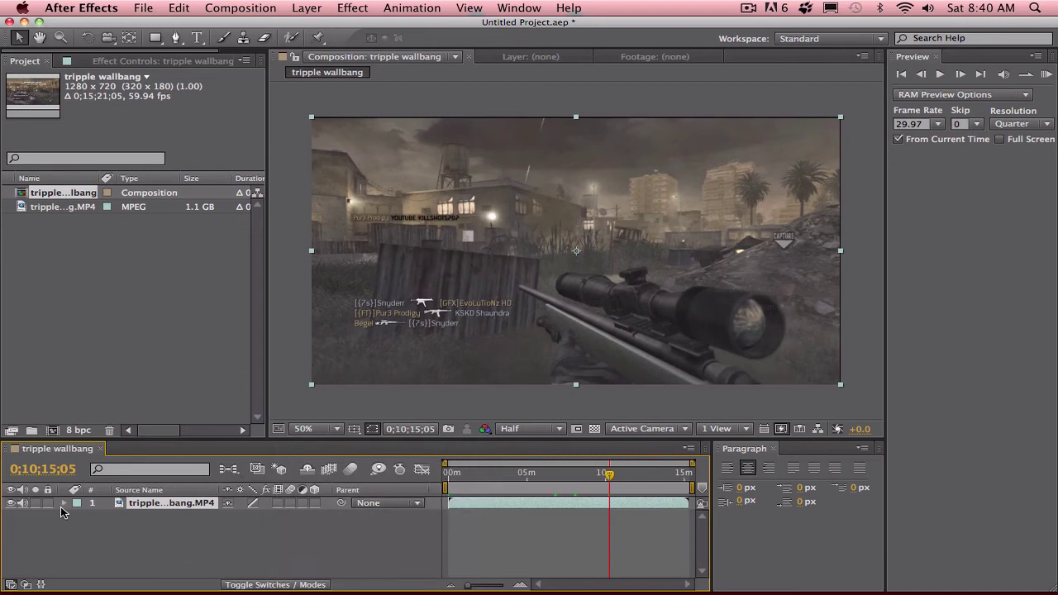
{"action": "left_click", "coordinate": [62, 511]}
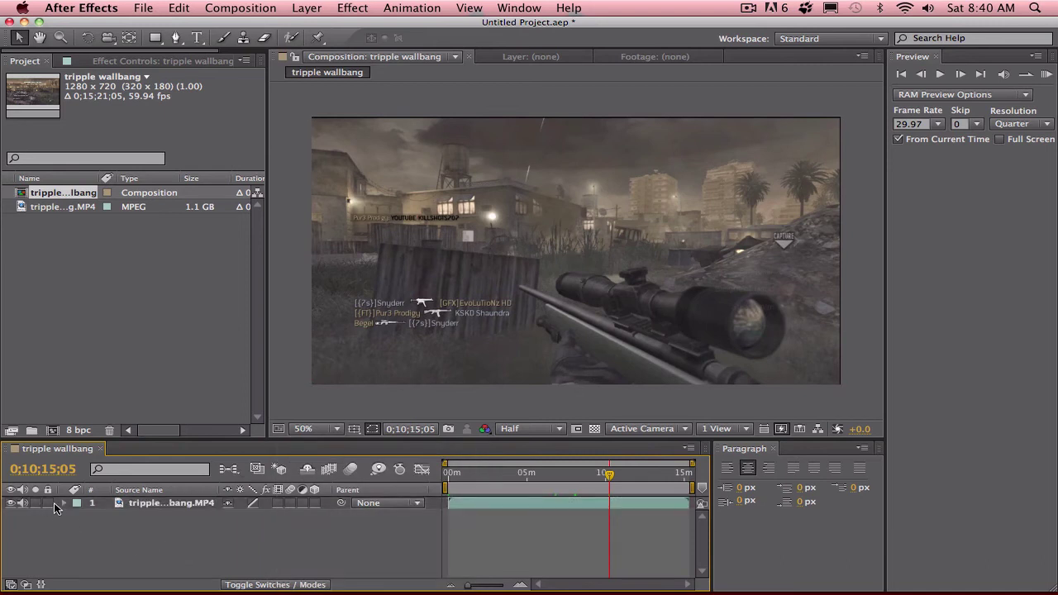
{"action": "left_click", "coordinate": [63, 503]}
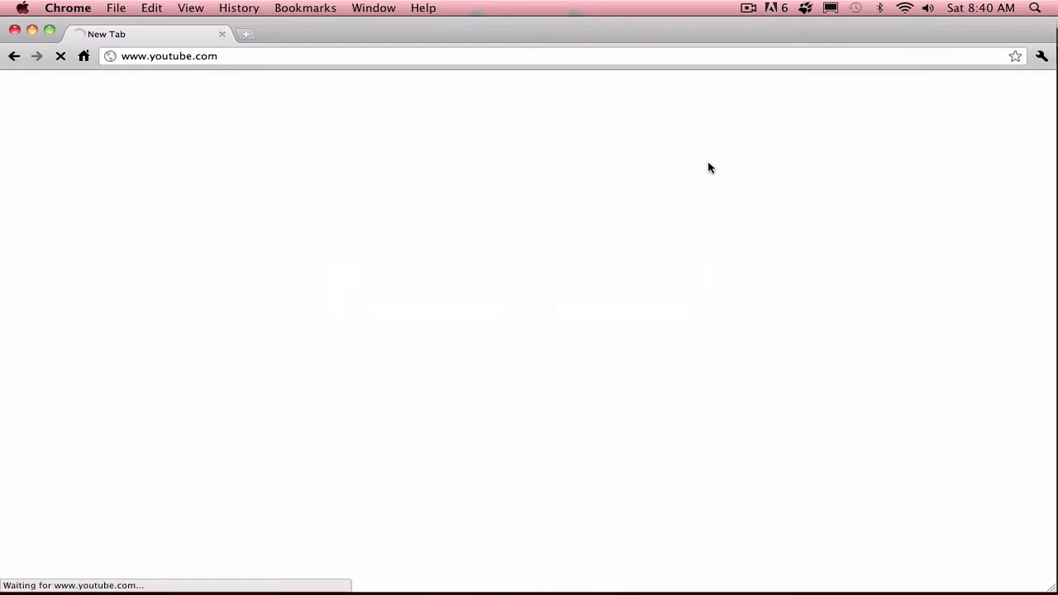
Step: Open YouTube Account Settings from the account menu to view the channel Overview
{"action": "left_click", "coordinate": [829, 91]}
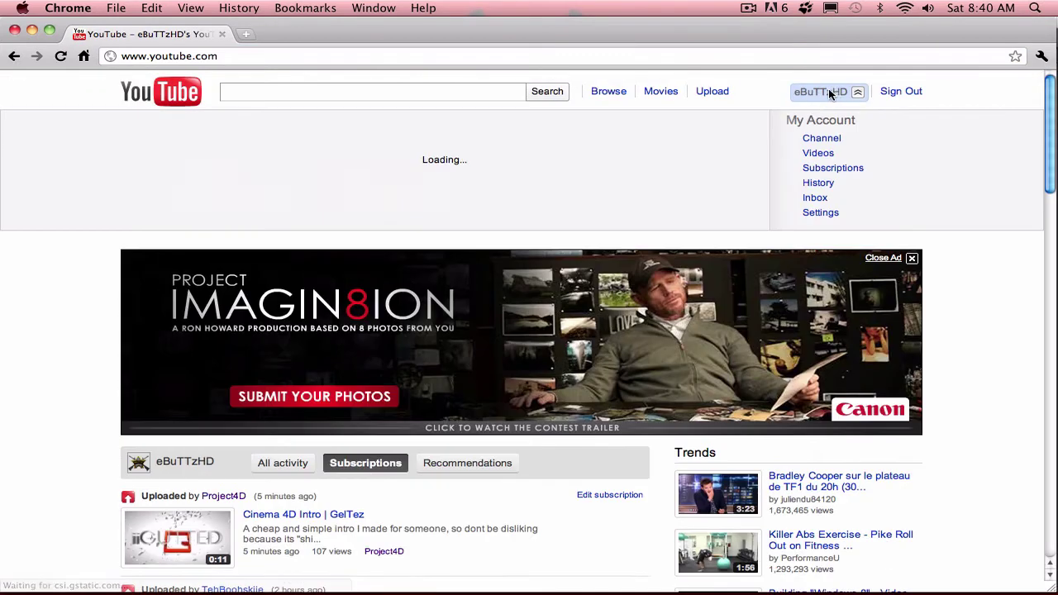
{"action": "left_click", "coordinate": [822, 212]}
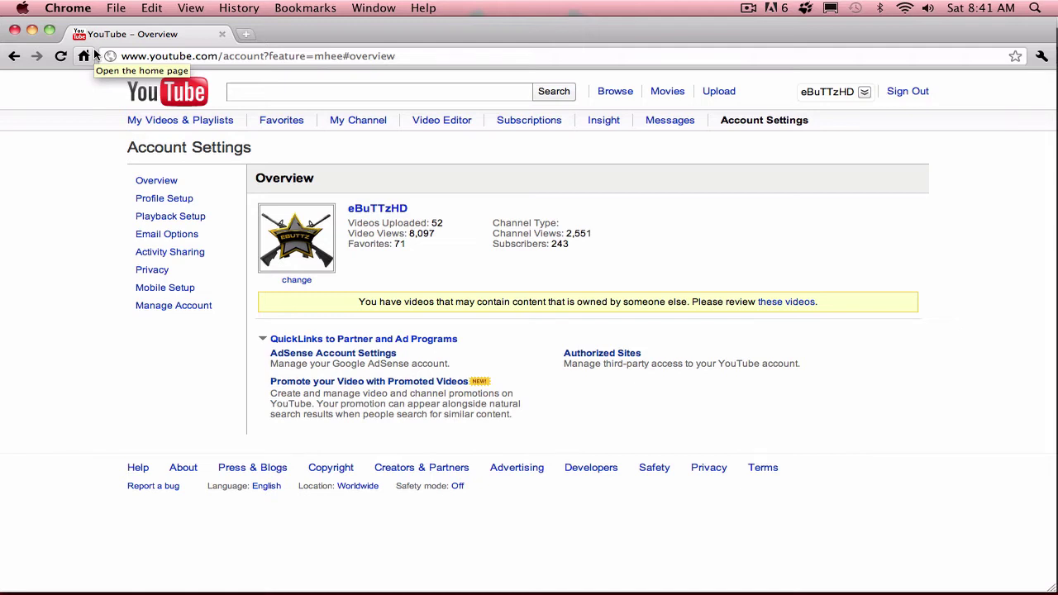
Step: Return to After Effects and apply RE:Vision Twixtor Pro to the gameplay clip layer
{"action": "left_click", "coordinate": [31, 29]}
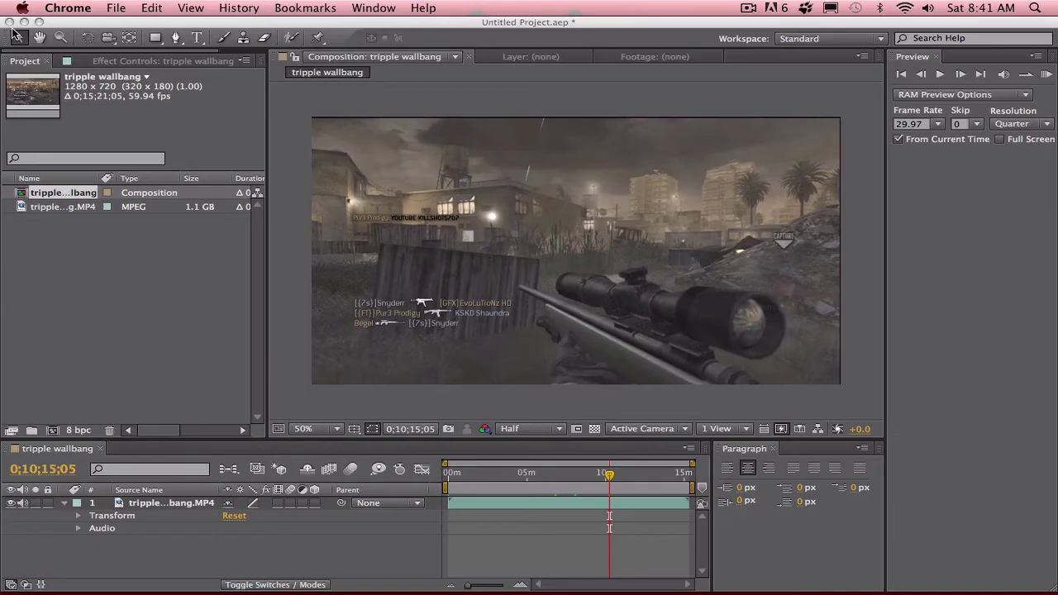
{"action": "left_click", "coordinate": [329, 473]}
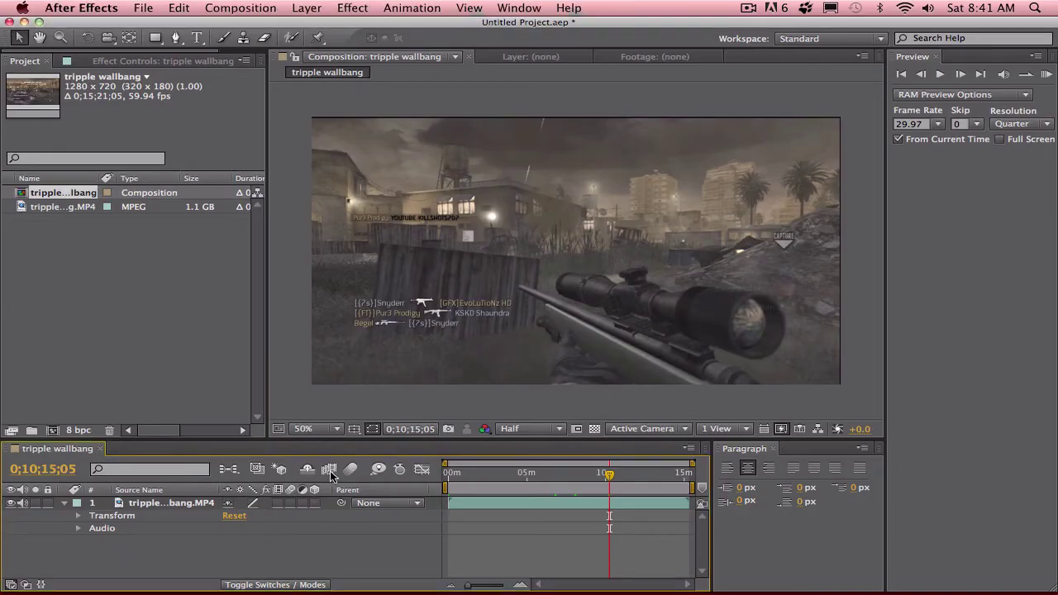
{"action": "right_click", "coordinate": [164, 501]}
{"action": "mouse_move", "coordinate": [240, 316]}
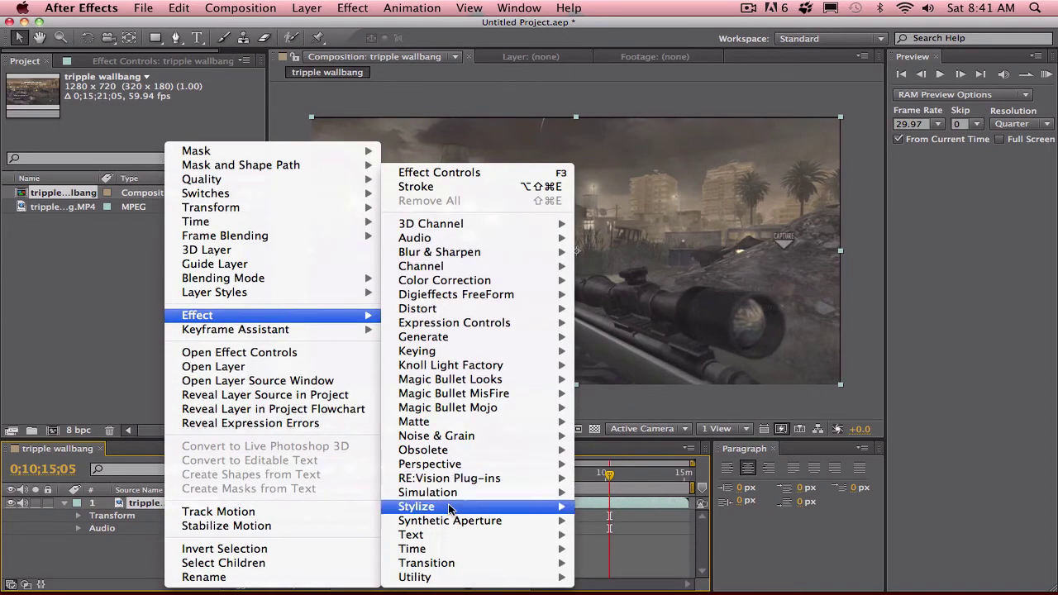
{"action": "mouse_move", "coordinate": [484, 484]}
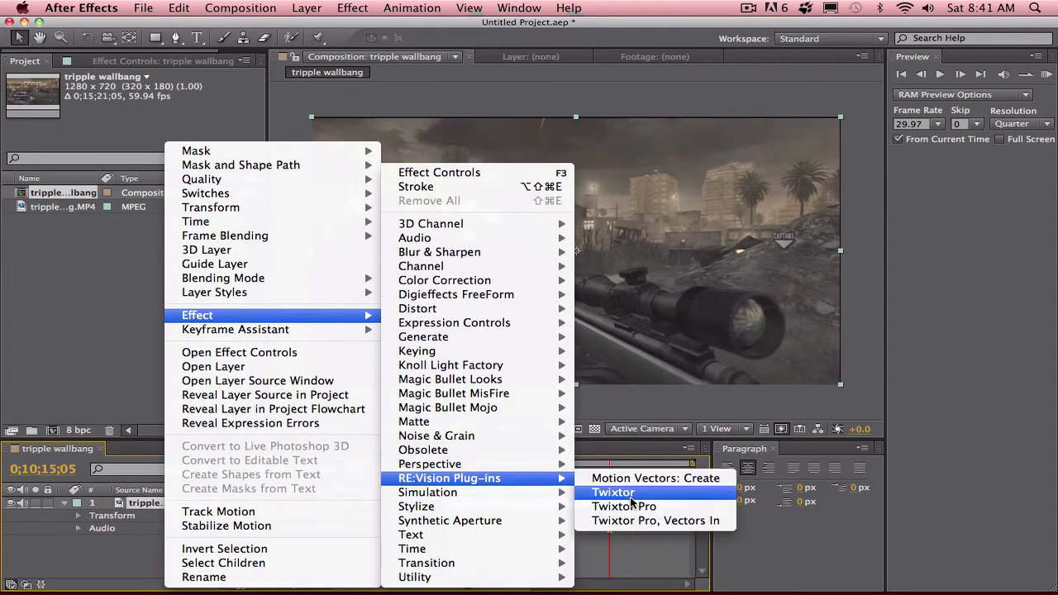
{"action": "left_click", "coordinate": [570, 506]}
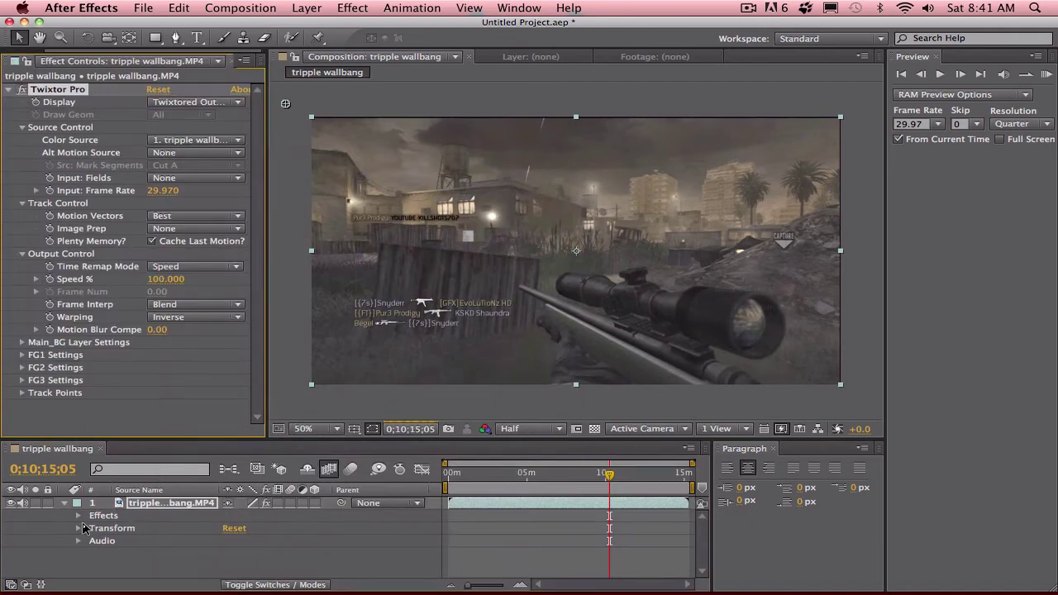
Step: Set Twixtor Pro's Input: Frame Rate to 59.94
{"action": "left_click", "coordinate": [80, 516]}
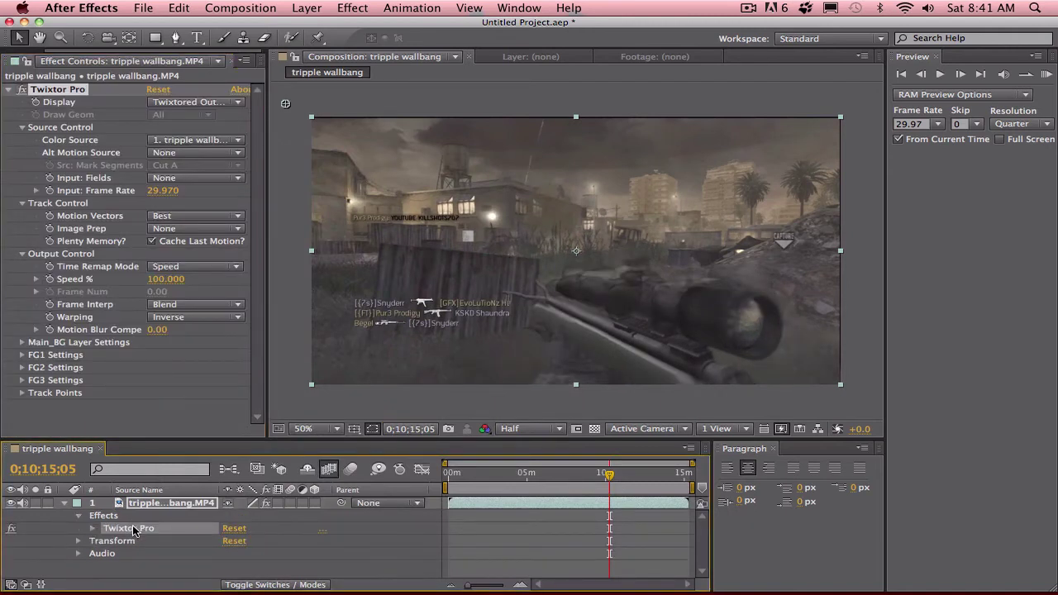
{"action": "left_click", "coordinate": [172, 191]}
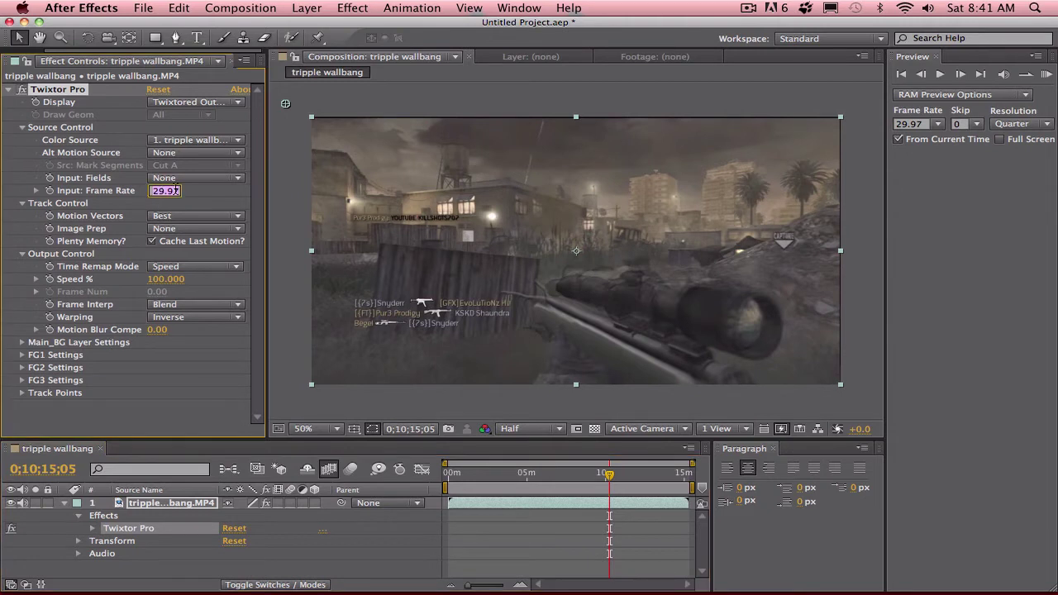
{"action": "type", "text": "59.94"}
{"action": "key", "text": "Return"}
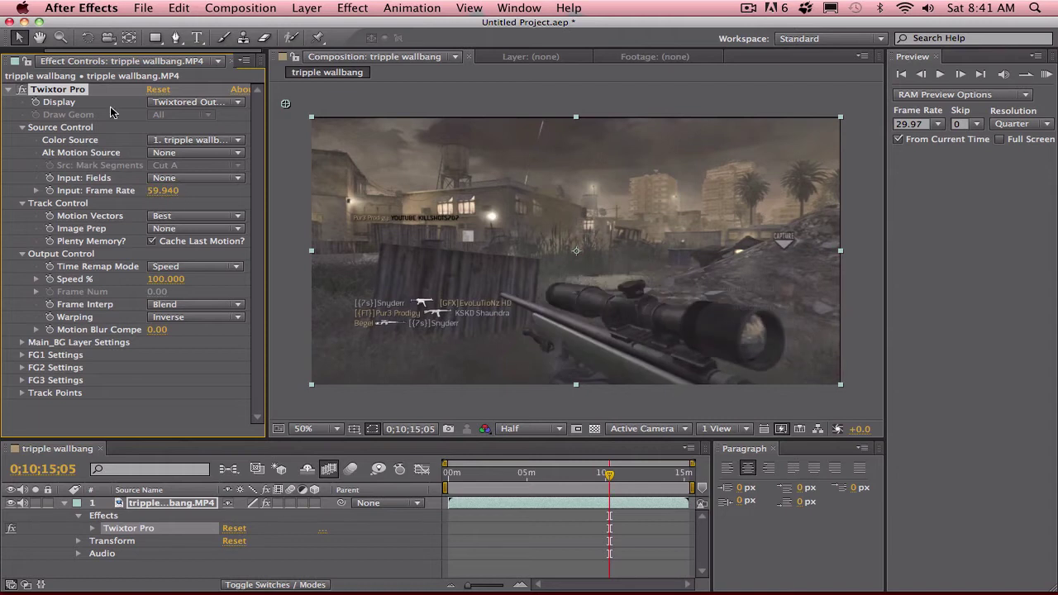
{"action": "left_click", "coordinate": [91, 528]}
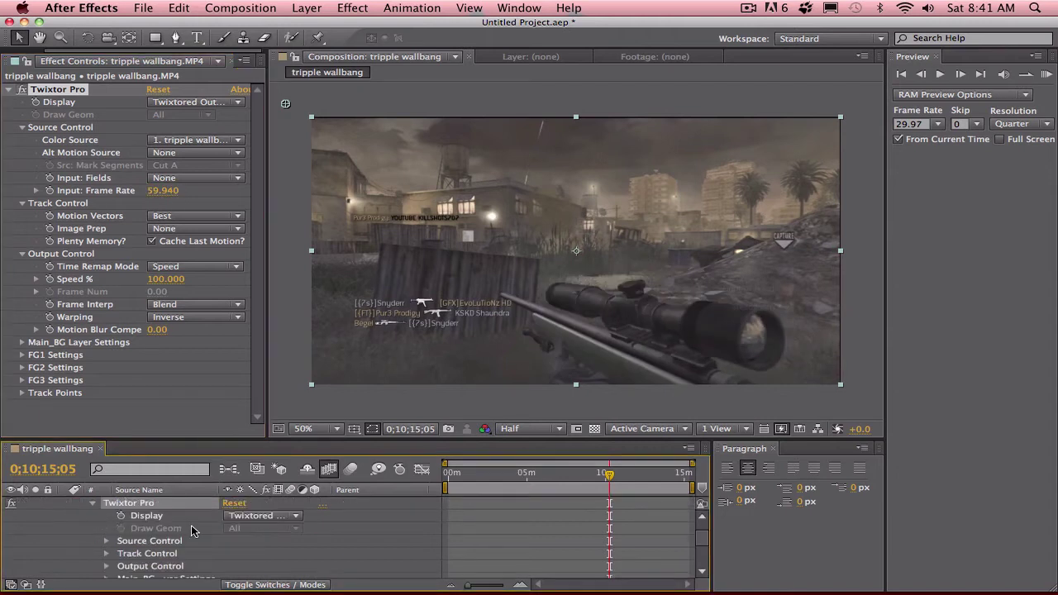
{"action": "scroll", "coordinate": [191, 531], "scroll_direction": "down", "scroll_amount": 2}
Step: Keyframe Twixtor's Speed % at 100, then at 0.1 one frame later
{"action": "left_click", "coordinate": [106, 541]}
{"action": "scroll", "coordinate": [112, 546], "scroll_direction": "down", "scroll_amount": 3}
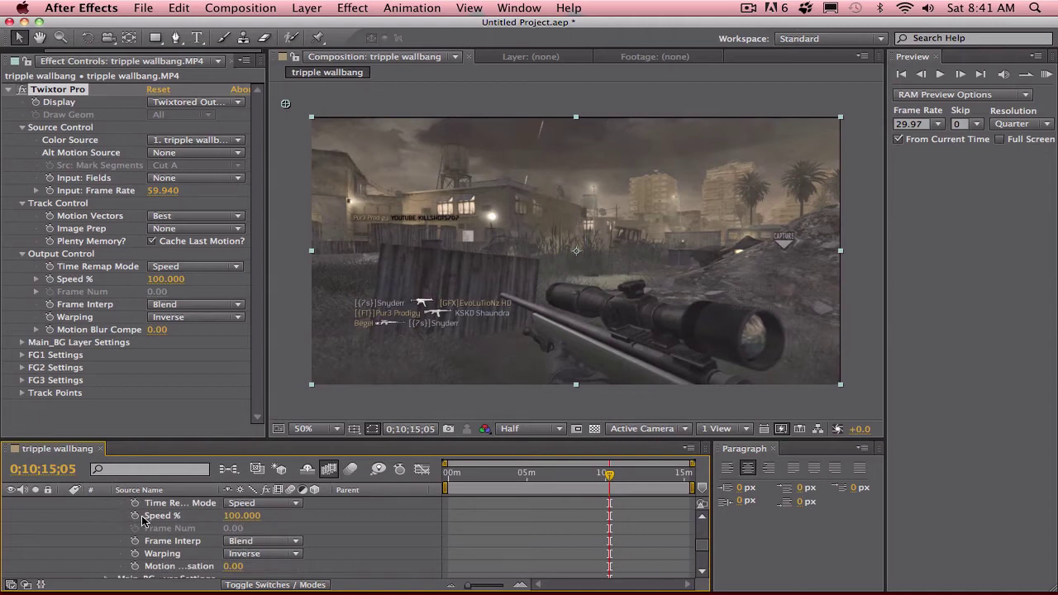
{"action": "left_click", "coordinate": [135, 515]}
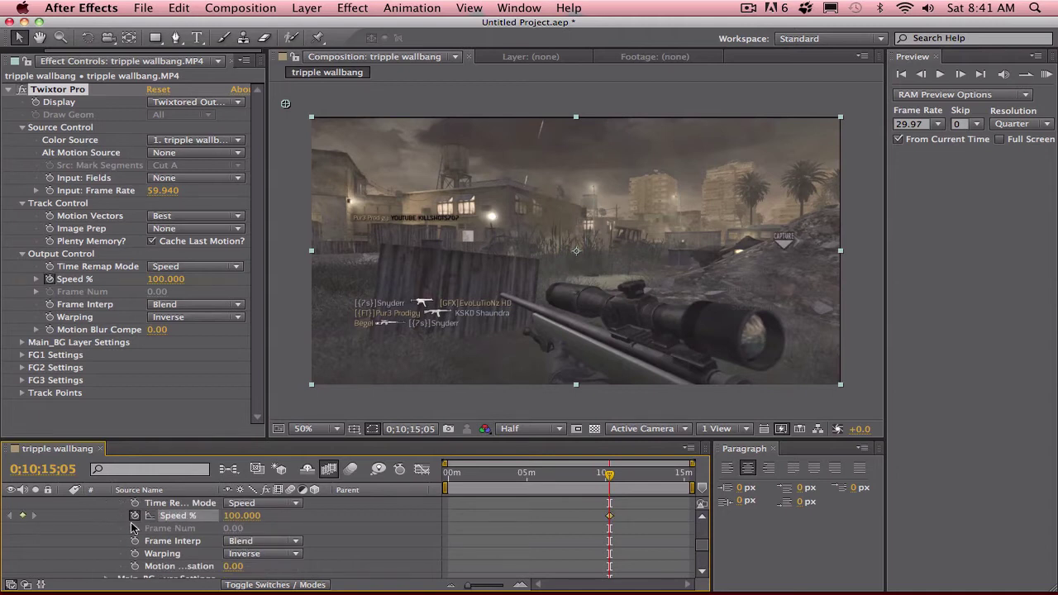
{"action": "left_click", "coordinate": [961, 75]}
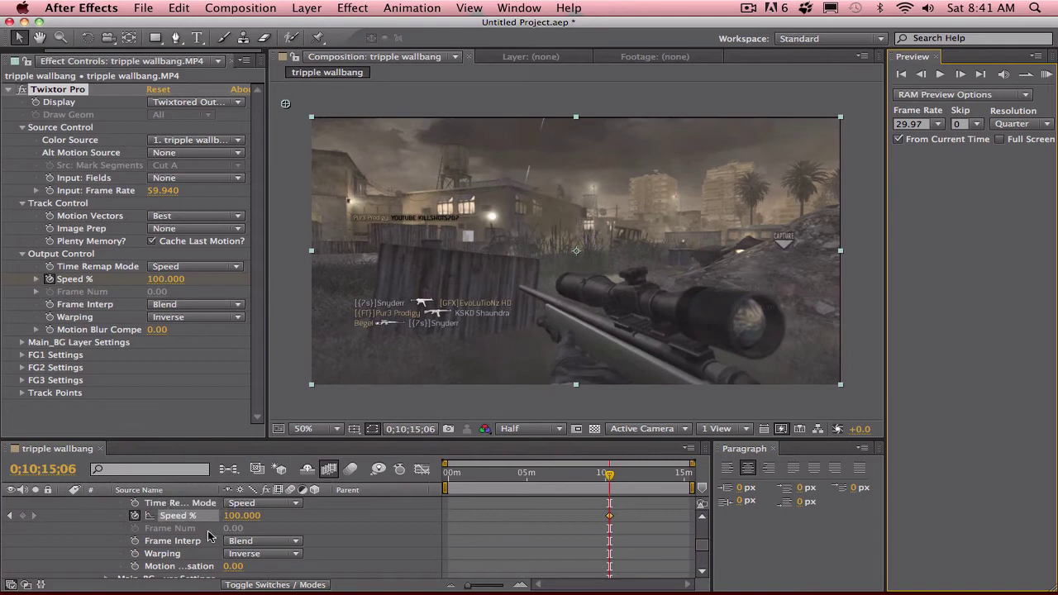
{"action": "left_click", "coordinate": [240, 515]}
{"action": "type", "text": "1"}
{"action": "key", "text": "Return"}
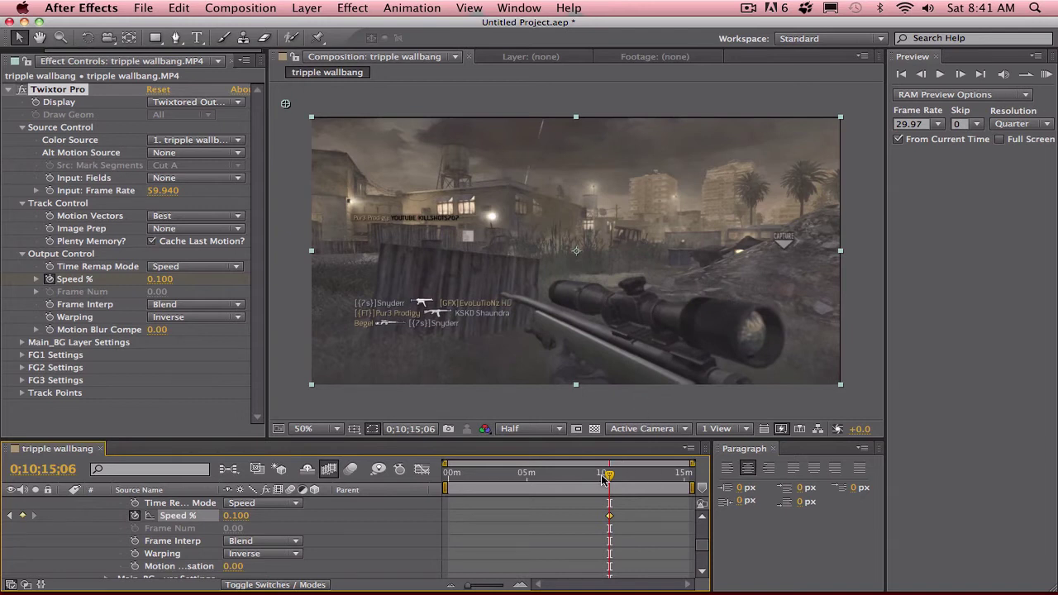
Step: Move the current time to 0;10;24;32
{"action": "left_click", "coordinate": [645, 475]}
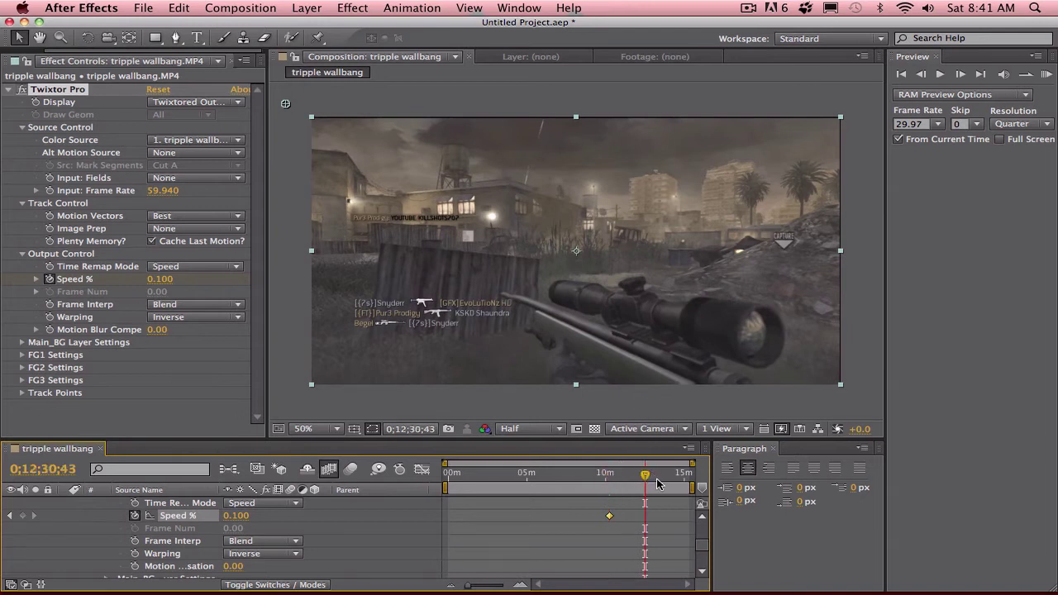
{"action": "left_click", "coordinate": [666, 476]}
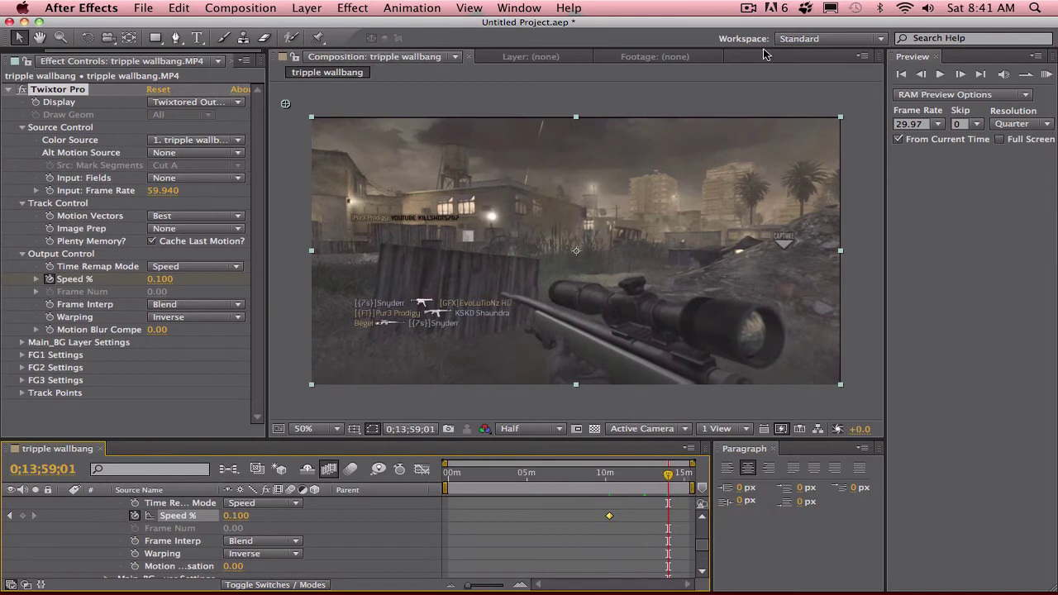
{"action": "left_click", "coordinate": [619, 477]}
{"action": "left_click_drag", "start_coordinate": [619, 477], "coordinate": [613, 476]}
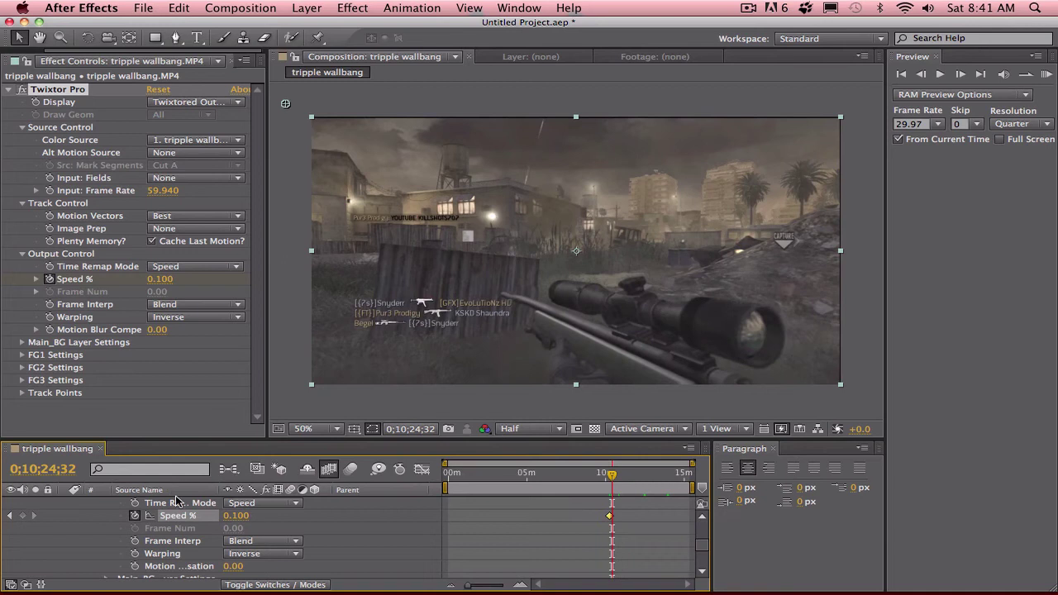
Step: Collapse the clip's properties, add Adjustment Layer 1 above it, and select the Pen tool
{"action": "scroll", "coordinate": [115, 531], "scroll_direction": "up", "scroll_amount": 5}
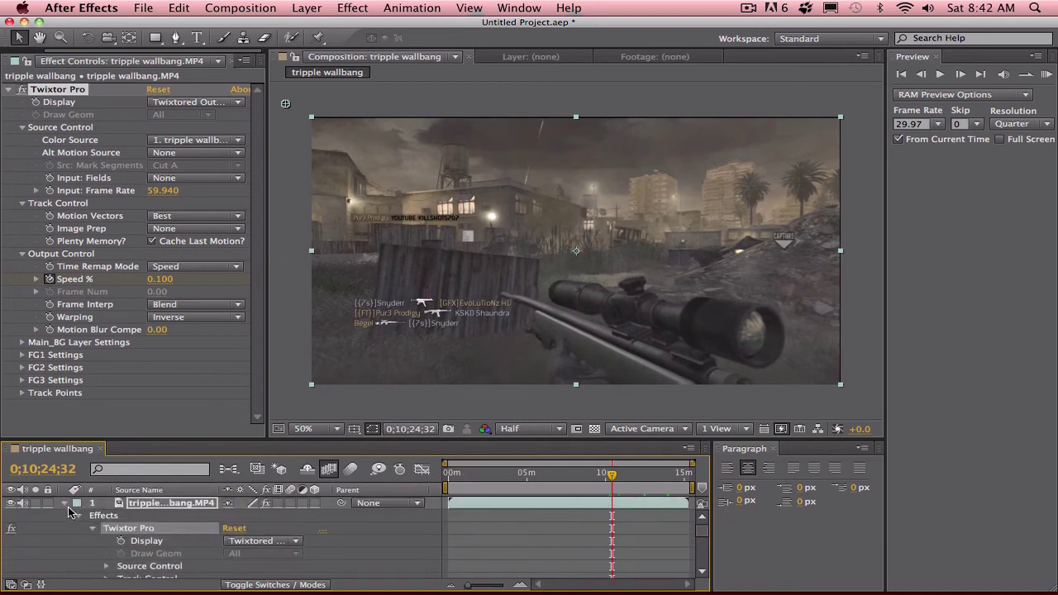
{"action": "left_click", "coordinate": [66, 506]}
{"action": "right_click", "coordinate": [236, 541]}
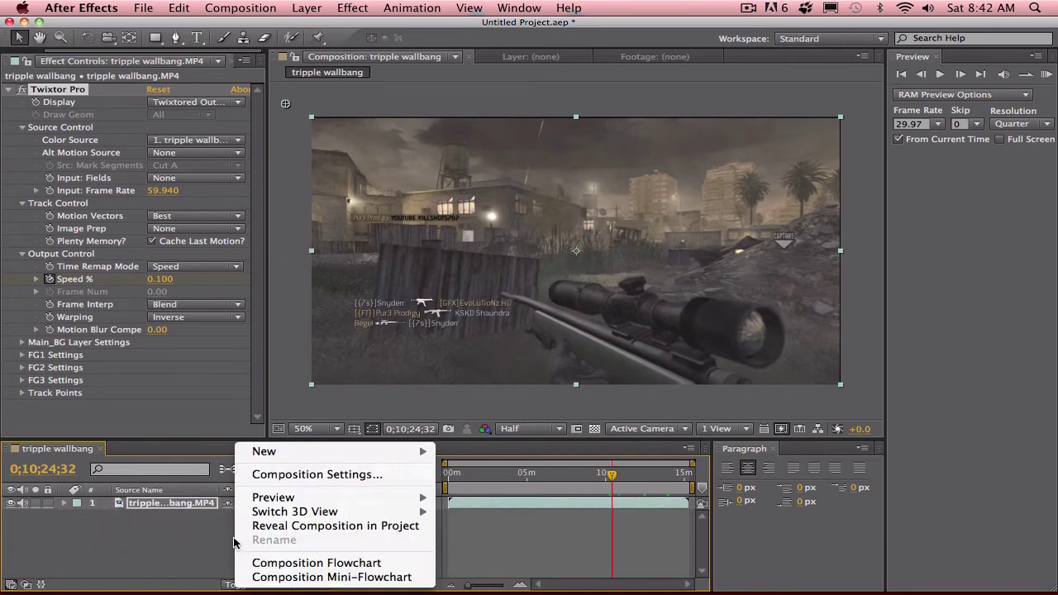
{"action": "mouse_move", "coordinate": [389, 451]}
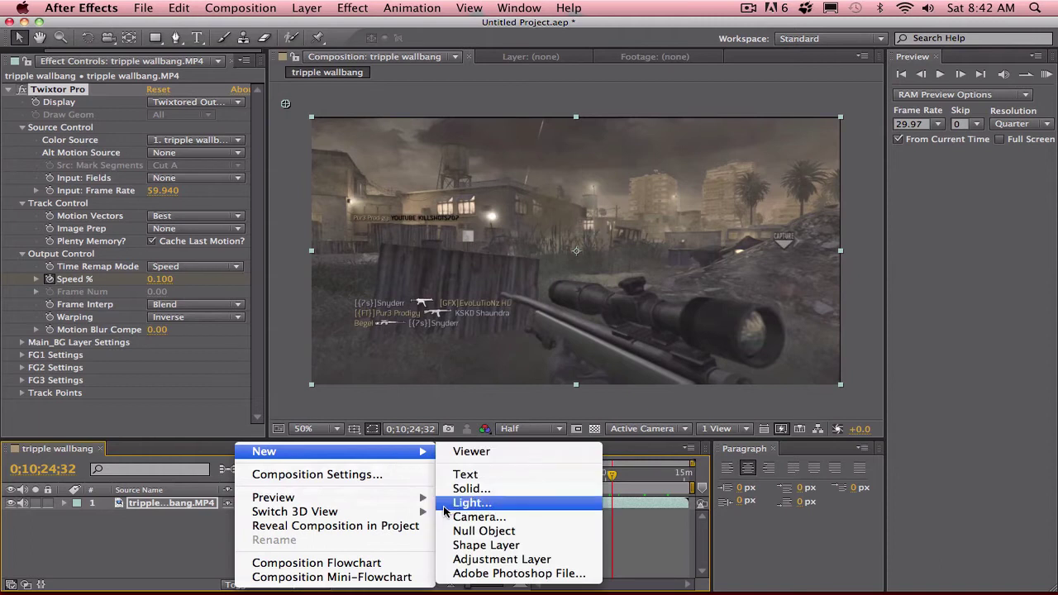
{"action": "left_click", "coordinate": [502, 560]}
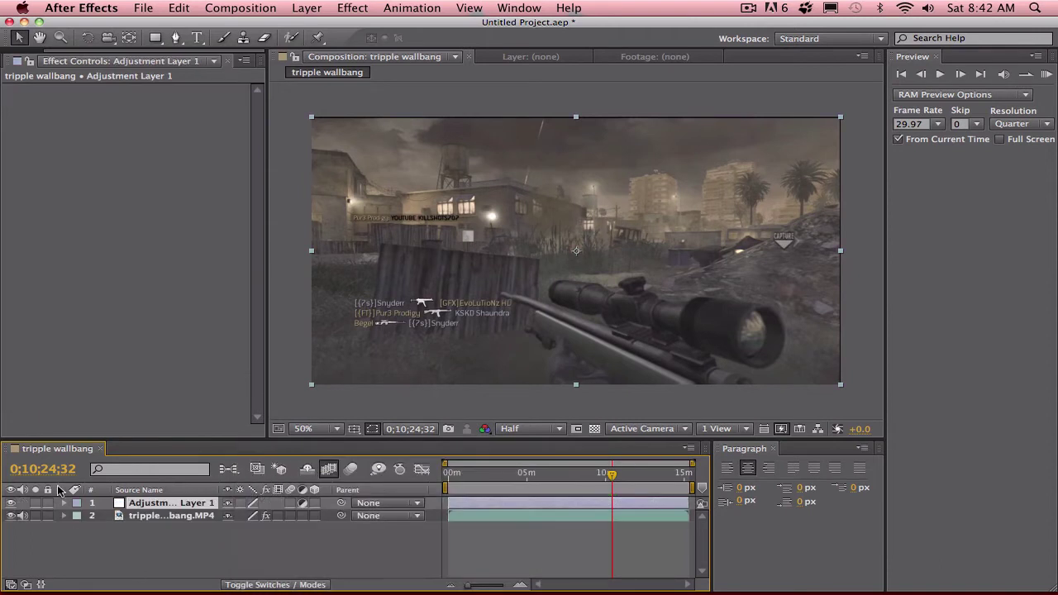
{"action": "left_click", "coordinate": [175, 38]}
{"action": "scroll", "coordinate": [494, 306], "scroll_direction": "up", "scroll_amount": 7}
Step: Start the mask path below the rifle barrel and trace up to the scope's underside
{"action": "scroll", "coordinate": [495, 306], "scroll_direction": "down", "scroll_amount": 6}
{"action": "scroll", "coordinate": [497, 273], "scroll_direction": "up", "scroll_amount": 4}
{"action": "scroll", "coordinate": [552, 308], "scroll_direction": "down", "scroll_amount": 4}
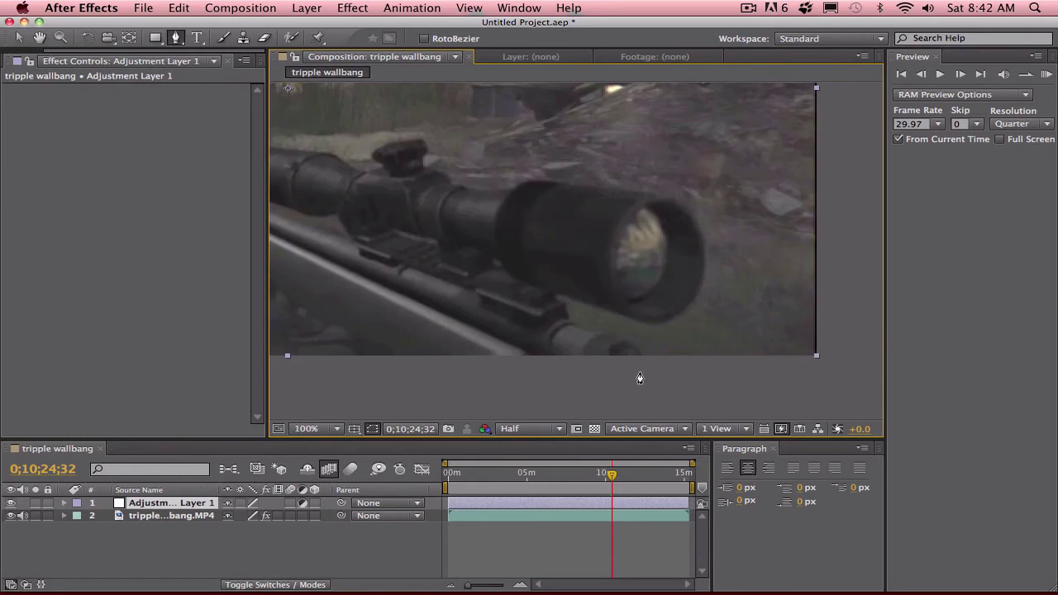
{"action": "left_click", "coordinate": [626, 340]}
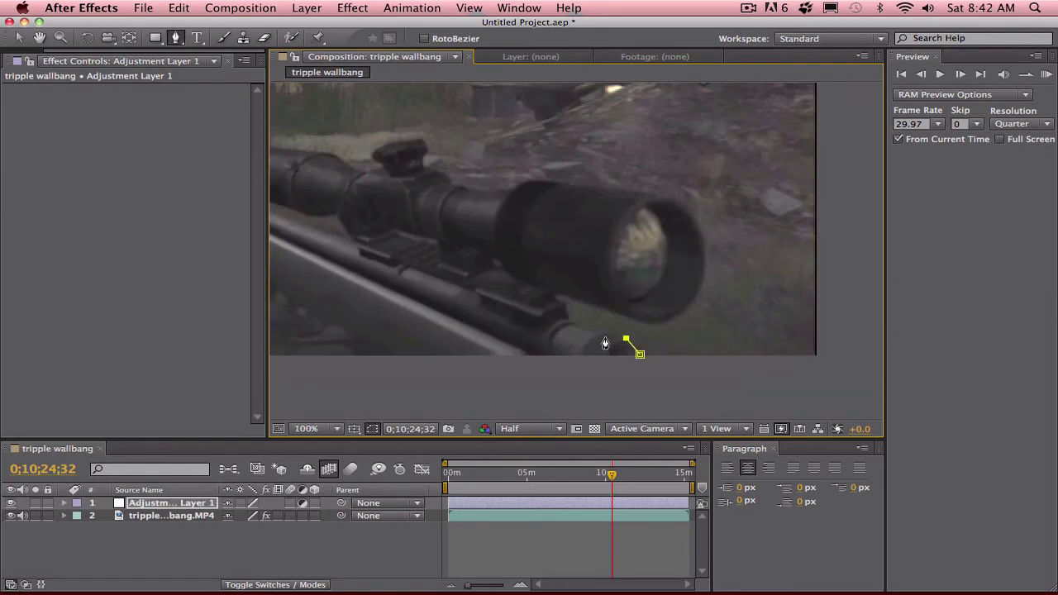
{"action": "left_click", "coordinate": [605, 334]}
{"action": "left_click", "coordinate": [572, 322]}
{"action": "left_click", "coordinate": [566, 307]}
{"action": "left_click", "coordinate": [554, 299]}
{"action": "left_click", "coordinate": [558, 290]}
{"action": "left_click", "coordinate": [597, 307]}
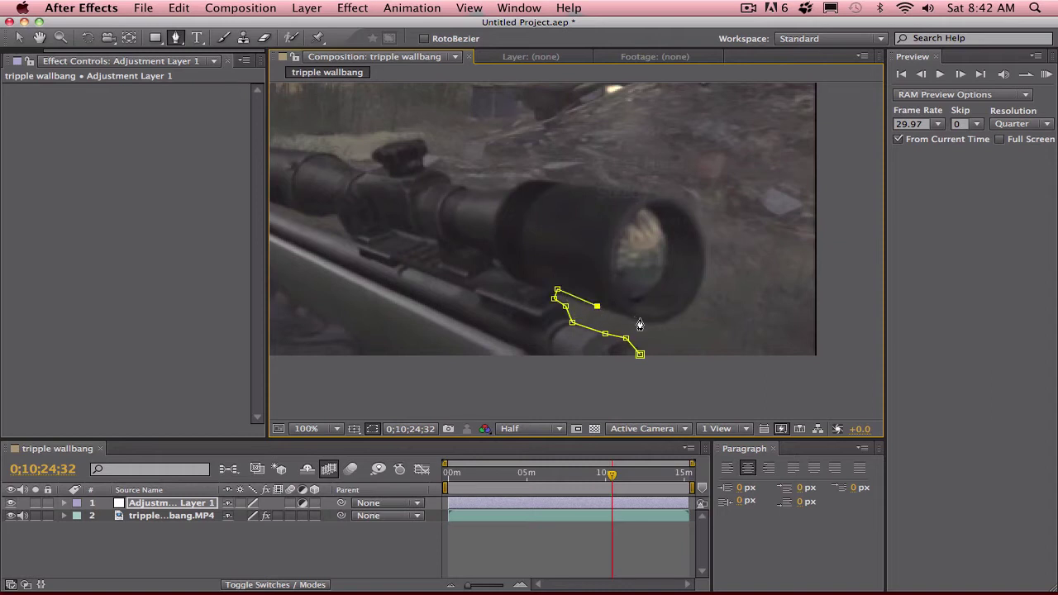
{"action": "left_click", "coordinate": [644, 322]}
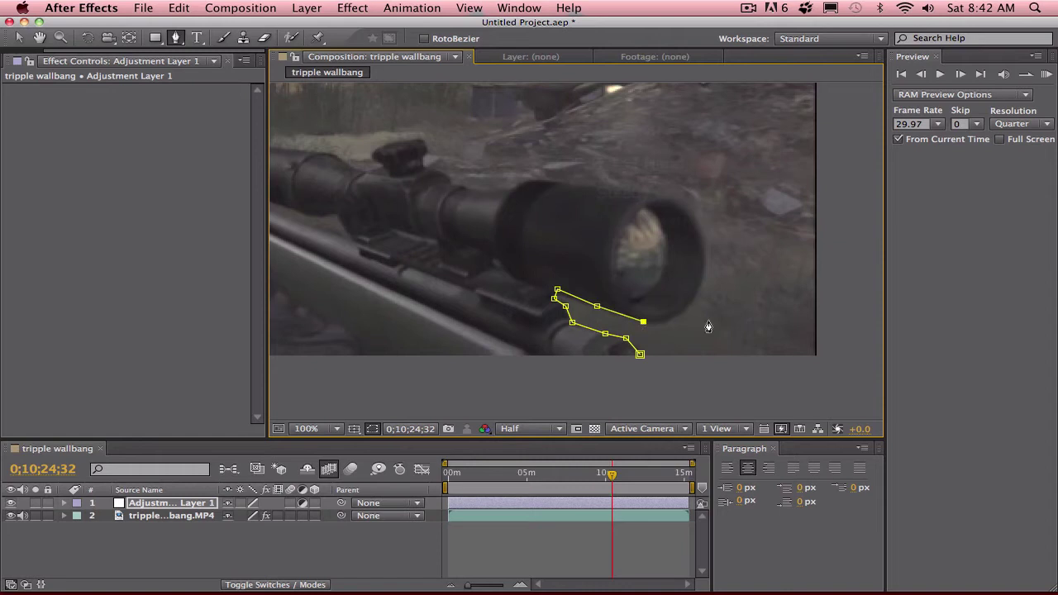
Step: Curve the mask around the scope's front lens and extend it left along the scope
{"action": "left_click", "coordinate": [670, 201]}
{"action": "left_click_drag", "start_coordinate": [670, 201], "coordinate": [589, 189]}
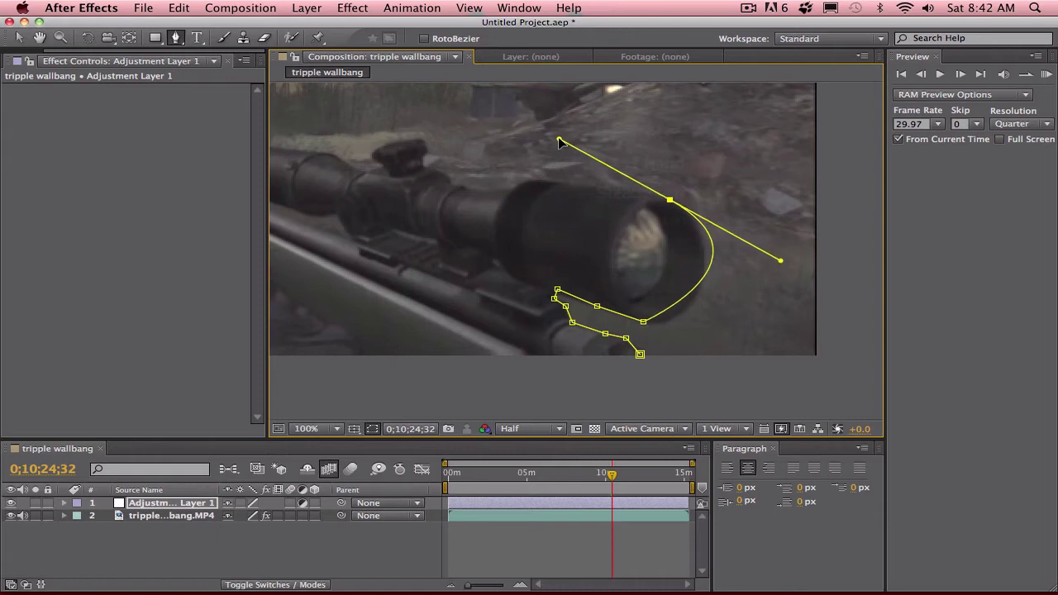
{"action": "left_click_drag", "start_coordinate": [560, 141], "coordinate": [576, 109]}
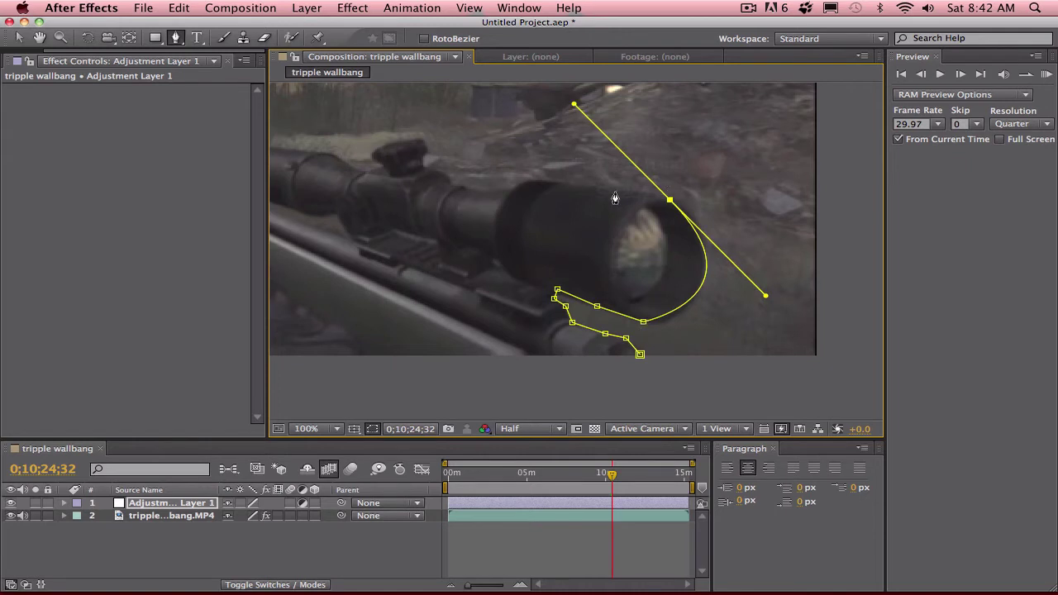
{"action": "left_click", "coordinate": [536, 180]}
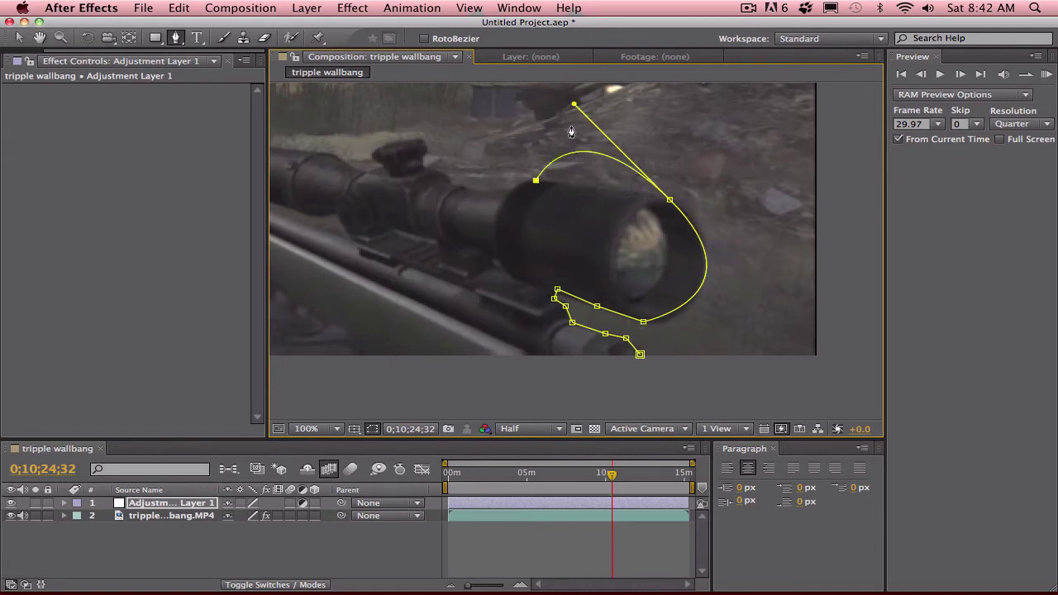
{"action": "left_click_drag", "start_coordinate": [574, 105], "coordinate": [549, 181]}
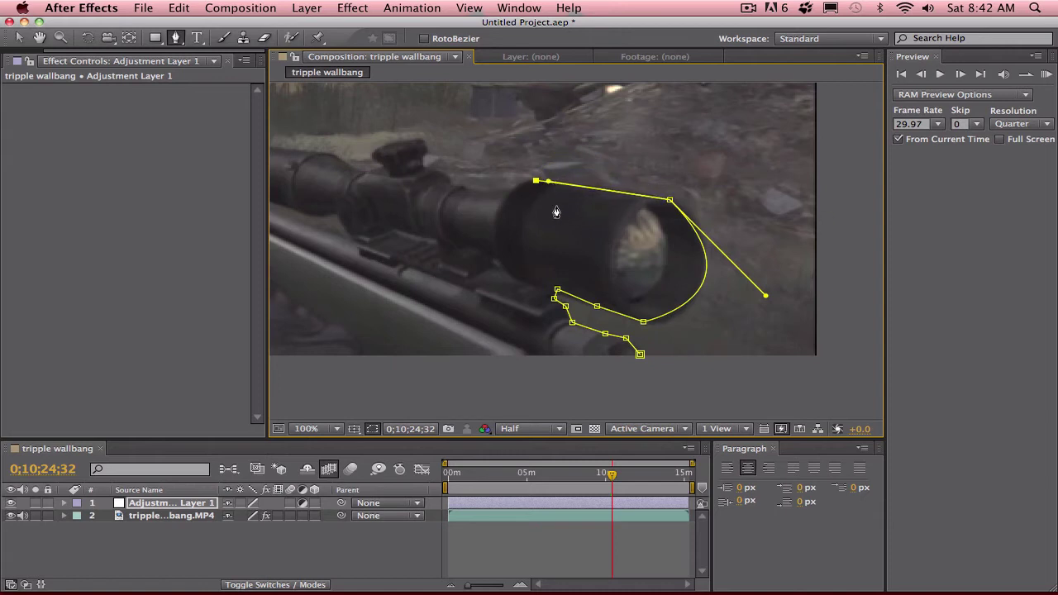
{"action": "left_click", "coordinate": [510, 191]}
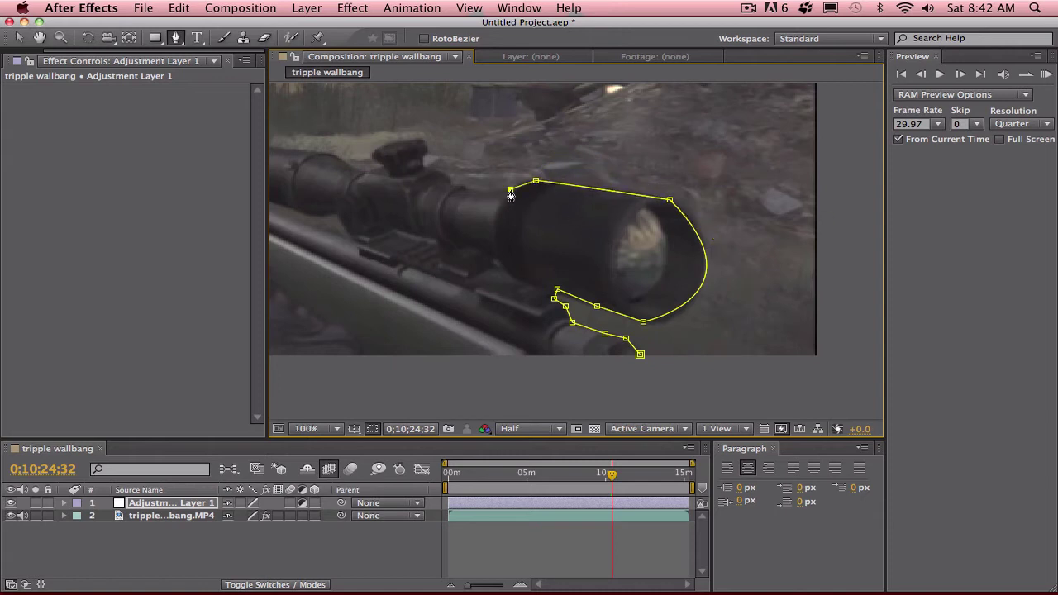
{"action": "left_click", "coordinate": [455, 188]}
{"action": "left_click", "coordinate": [439, 171]}
{"action": "left_click", "coordinate": [422, 165]}
Step: Pan to the scope's rear and trace the outline over the turret and along the scope top
{"action": "left_click_drag", "start_coordinate": [467, 171], "coordinate": [701, 208]}
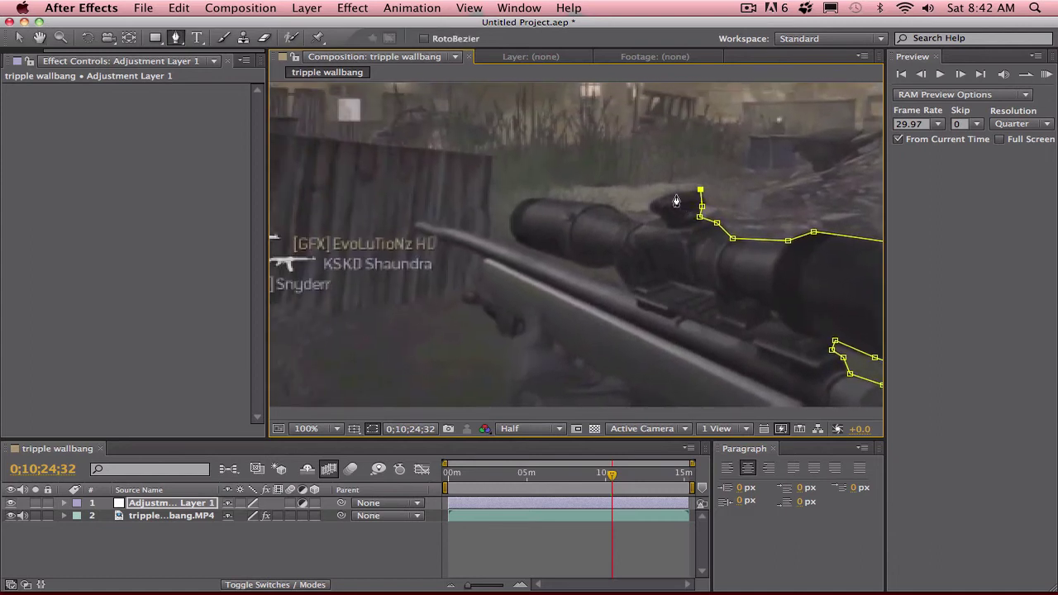
{"action": "left_click", "coordinate": [675, 193]}
{"action": "left_click", "coordinate": [650, 201]}
{"action": "left_click", "coordinate": [653, 212]}
{"action": "left_click", "coordinate": [668, 227]}
{"action": "left_click", "coordinate": [644, 223]}
{"action": "left_click", "coordinate": [612, 205]}
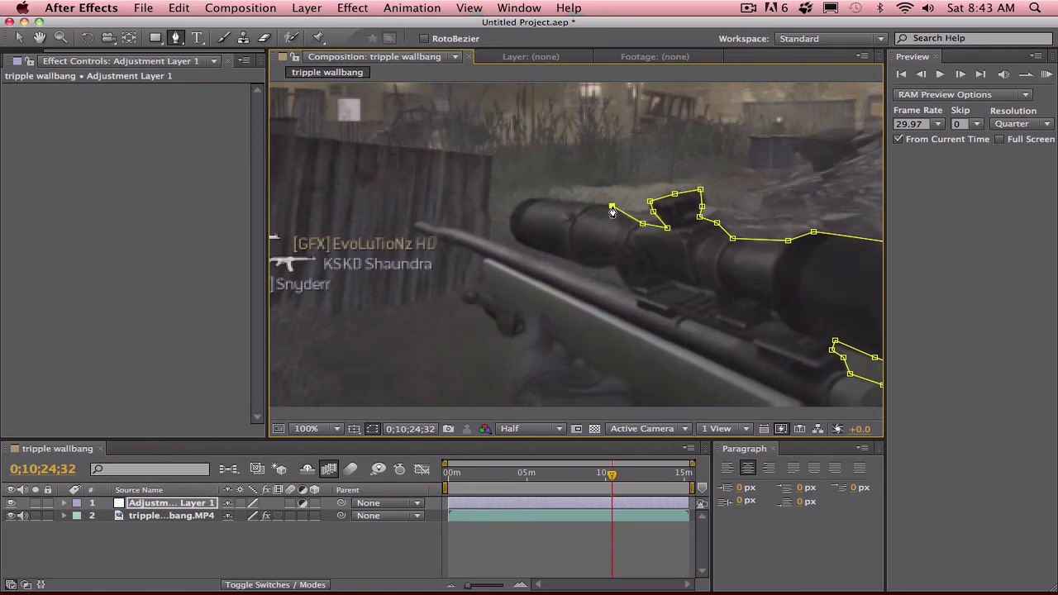
{"action": "left_click", "coordinate": [534, 199]}
{"action": "key", "text": "F11"}
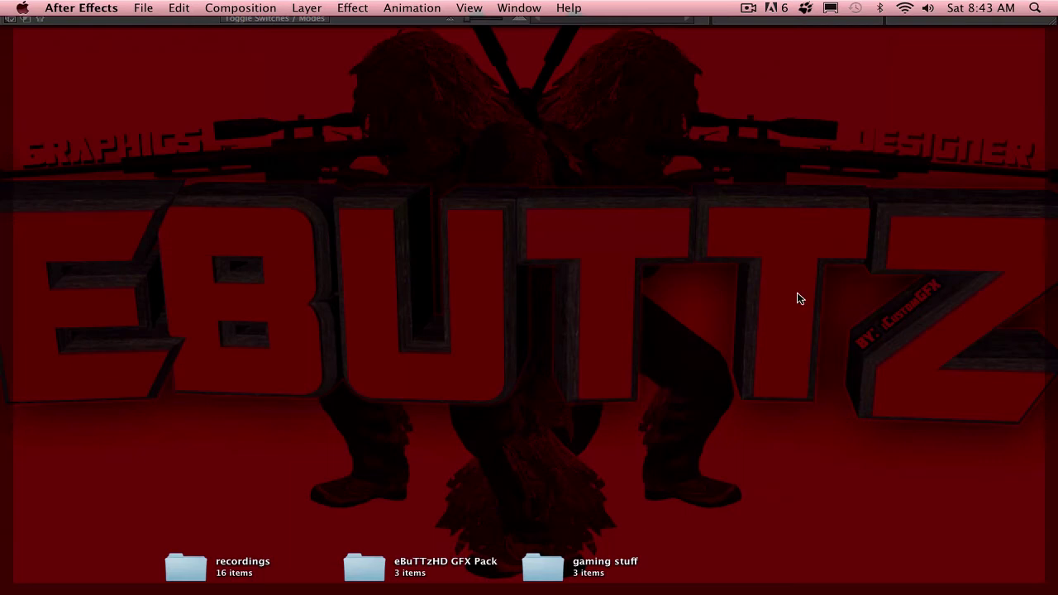
{"action": "key", "text": "F11"}
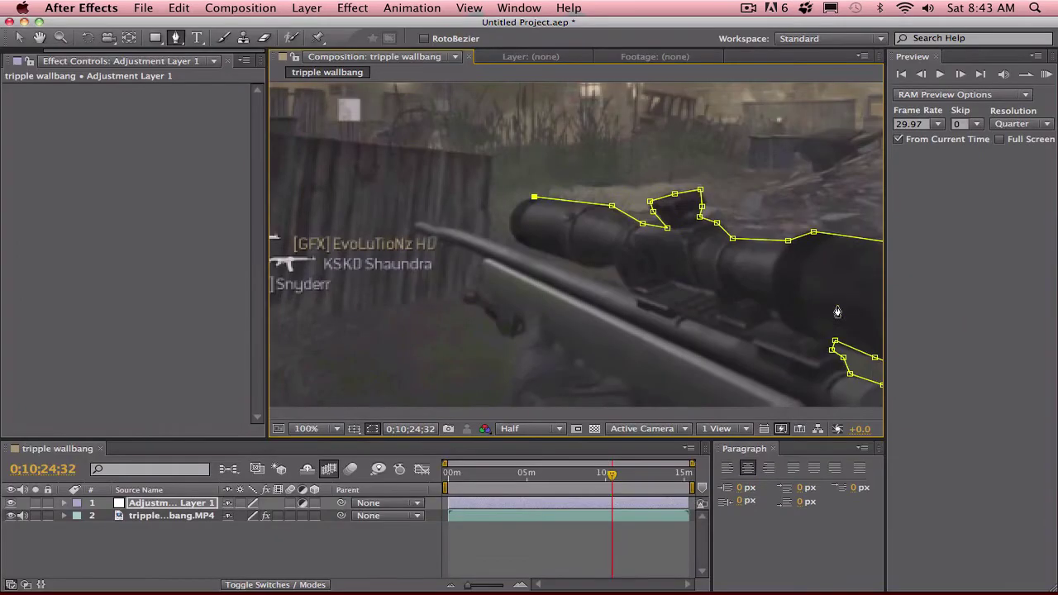
Step: Trace the mask around the scope's front and underside, then out to the barrel tip
{"action": "left_click", "coordinate": [518, 204]}
{"action": "left_click", "coordinate": [508, 220]}
{"action": "left_click", "coordinate": [512, 237]}
{"action": "left_click", "coordinate": [540, 250]}
{"action": "left_click", "coordinate": [583, 264]}
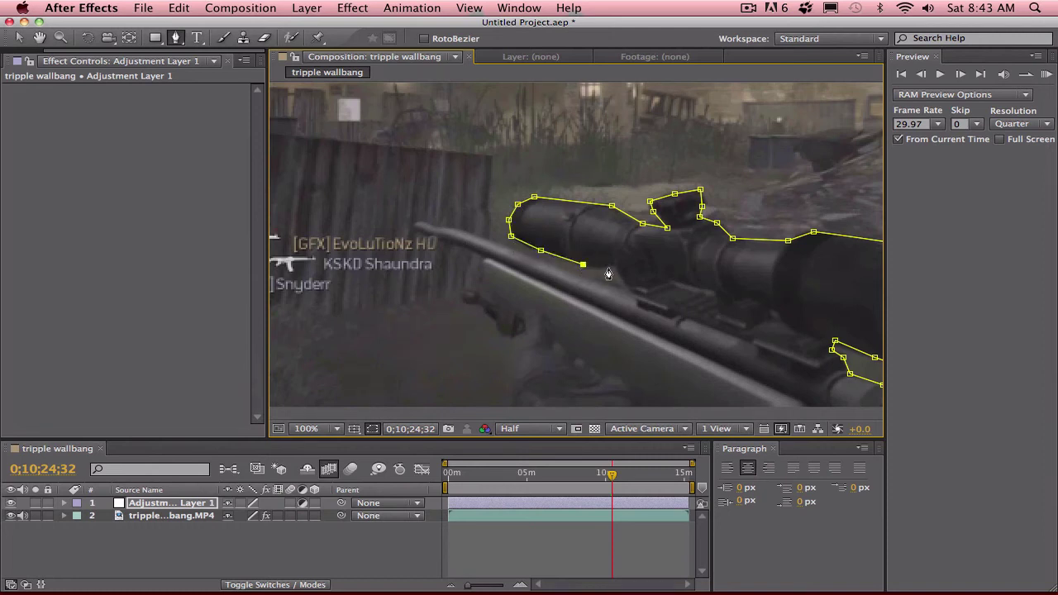
{"action": "left_click", "coordinate": [617, 264]}
{"action": "left_click", "coordinate": [621, 285]}
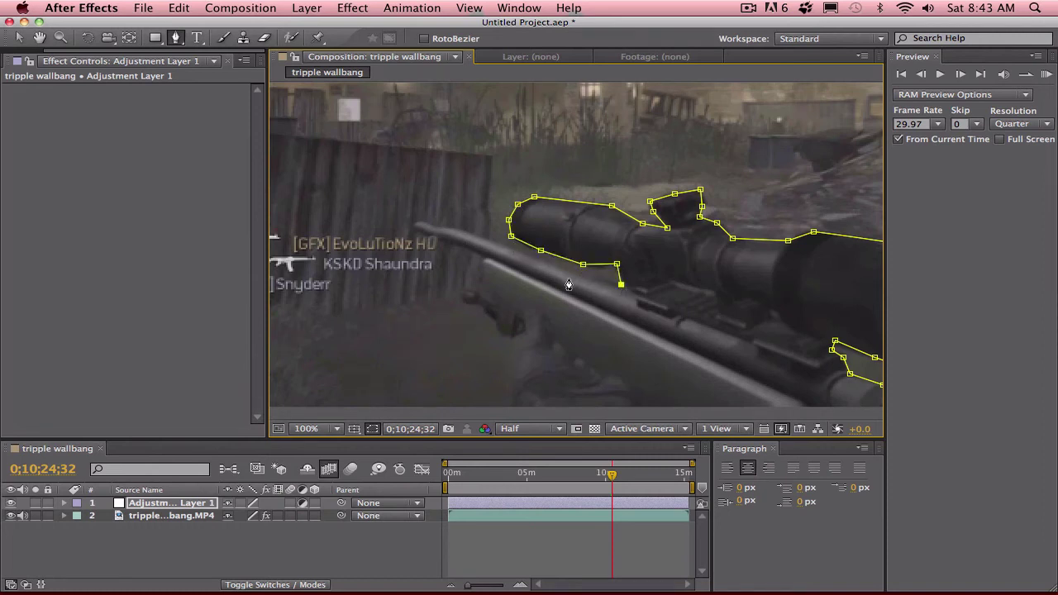
{"action": "left_click", "coordinate": [458, 227]}
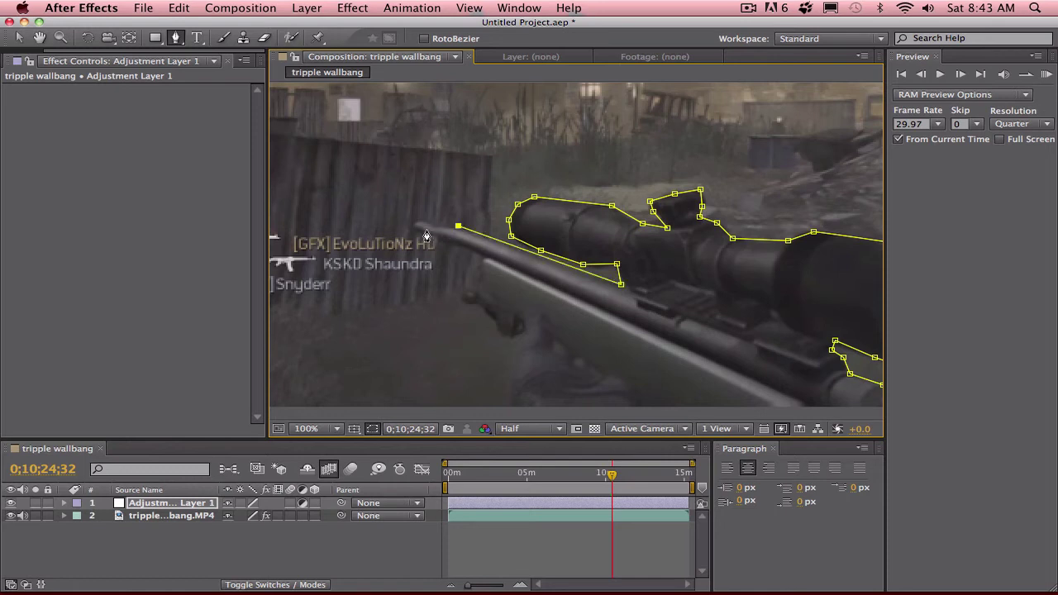
{"action": "scroll", "coordinate": [458, 239], "scroll_direction": "up", "scroll_amount": 4}
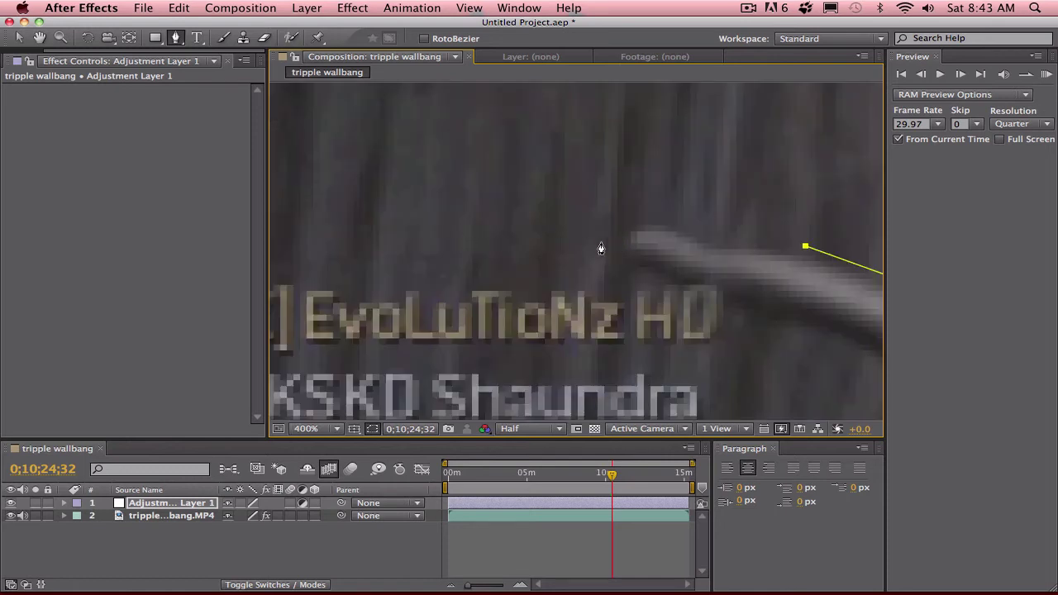
{"action": "scroll", "coordinate": [601, 248], "scroll_direction": "up", "scroll_amount": 1}
{"action": "scroll", "coordinate": [514, 234], "scroll_direction": "down", "scroll_amount": 1}
{"action": "scroll", "coordinate": [466, 199], "scroll_direction": "down", "scroll_amount": 2}
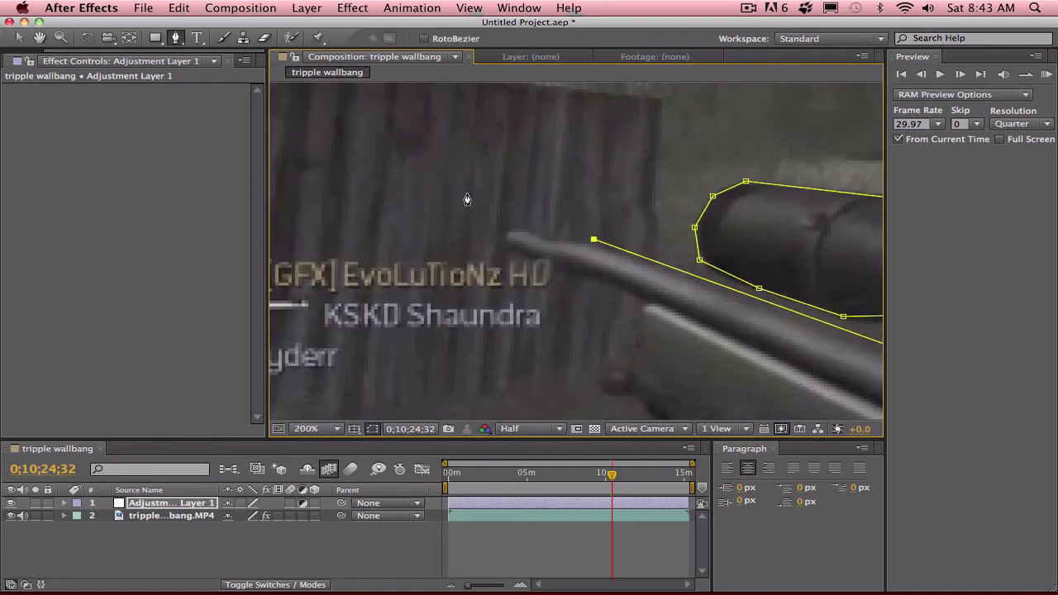
Step: Trace the outline back along the barrel and down the rifle's lower edge
{"action": "left_click", "coordinate": [567, 248]}
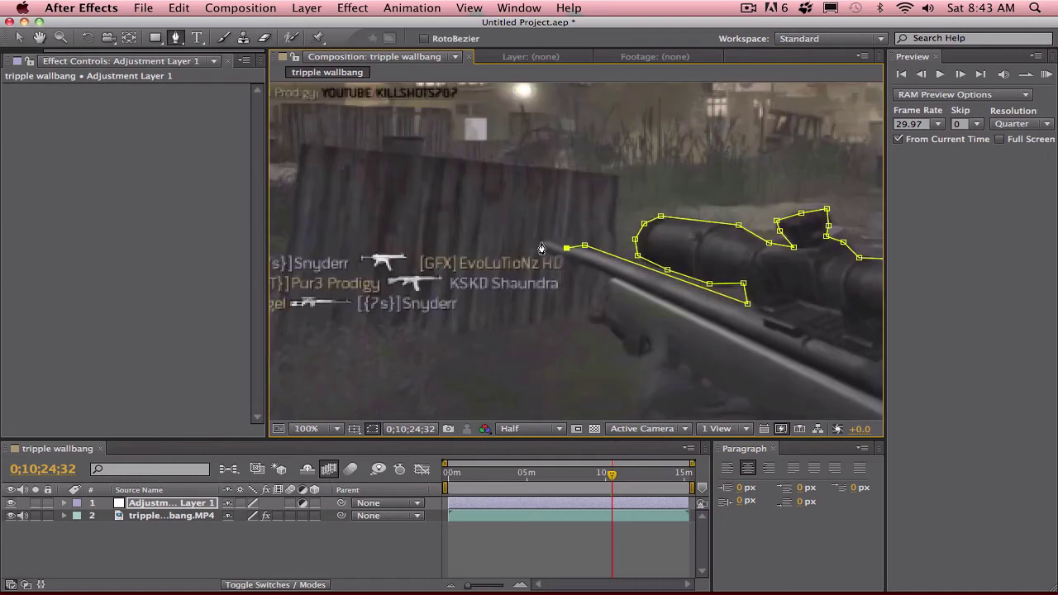
{"action": "left_click", "coordinate": [546, 241]}
{"action": "left_click", "coordinate": [541, 249]}
{"action": "left_click", "coordinate": [609, 274]}
{"action": "left_click", "coordinate": [605, 311]}
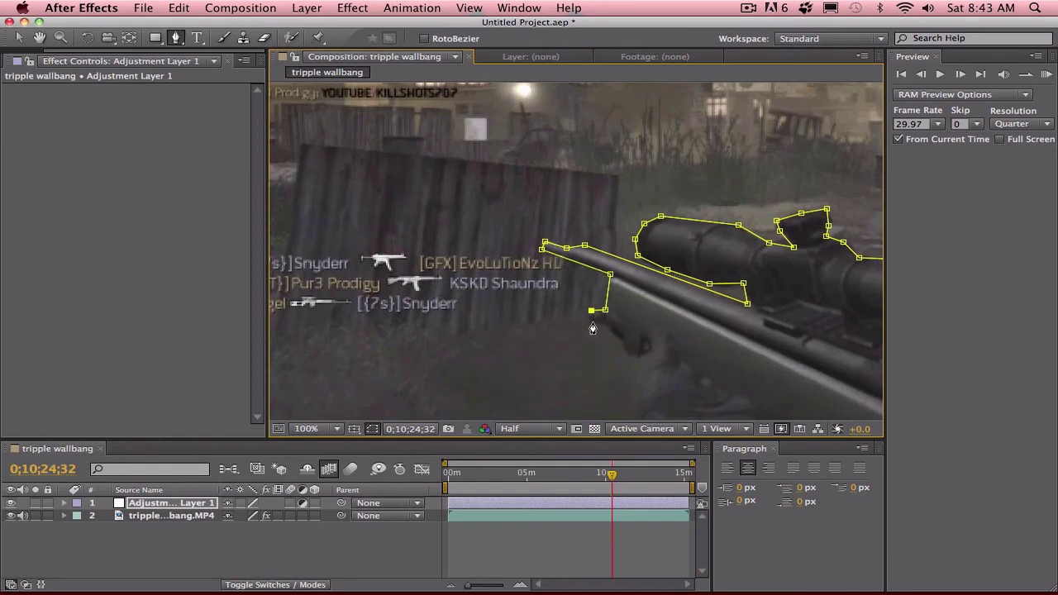
{"action": "left_click", "coordinate": [592, 322]}
{"action": "left_click", "coordinate": [602, 325]}
{"action": "left_click", "coordinate": [618, 335]}
{"action": "left_click", "coordinate": [619, 346]}
{"action": "left_click", "coordinate": [627, 354]}
{"action": "key", "text": "comma"}
{"action": "key", "text": "comma"}
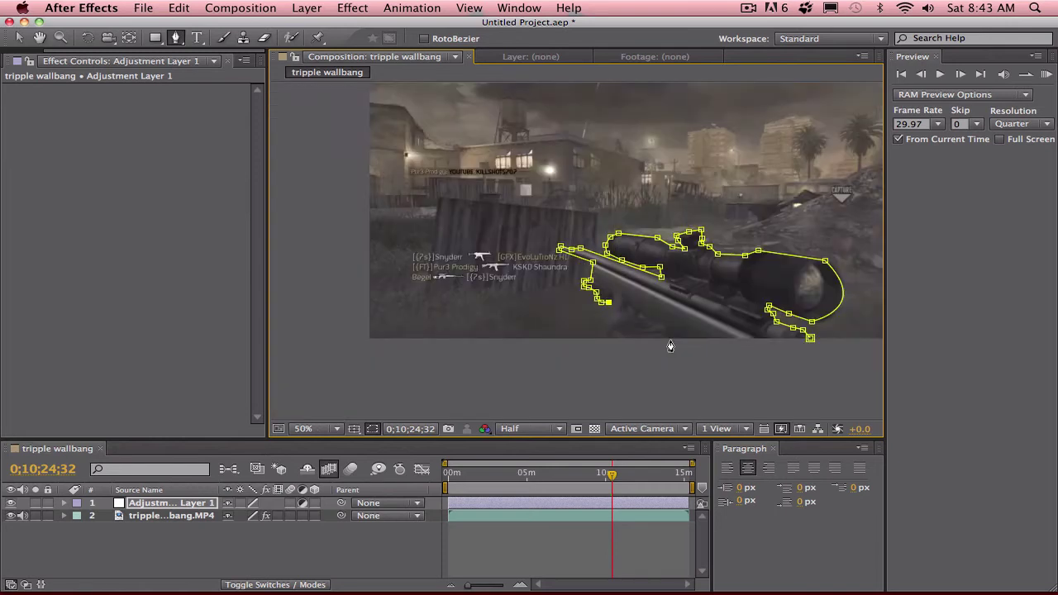
Step: Extend the outline below the rifle and close the mask with a curved segment
{"action": "left_click", "coordinate": [607, 337]}
{"action": "left_click", "coordinate": [693, 384]}
{"action": "left_click_drag", "start_coordinate": [693, 384], "coordinate": [748, 352]}
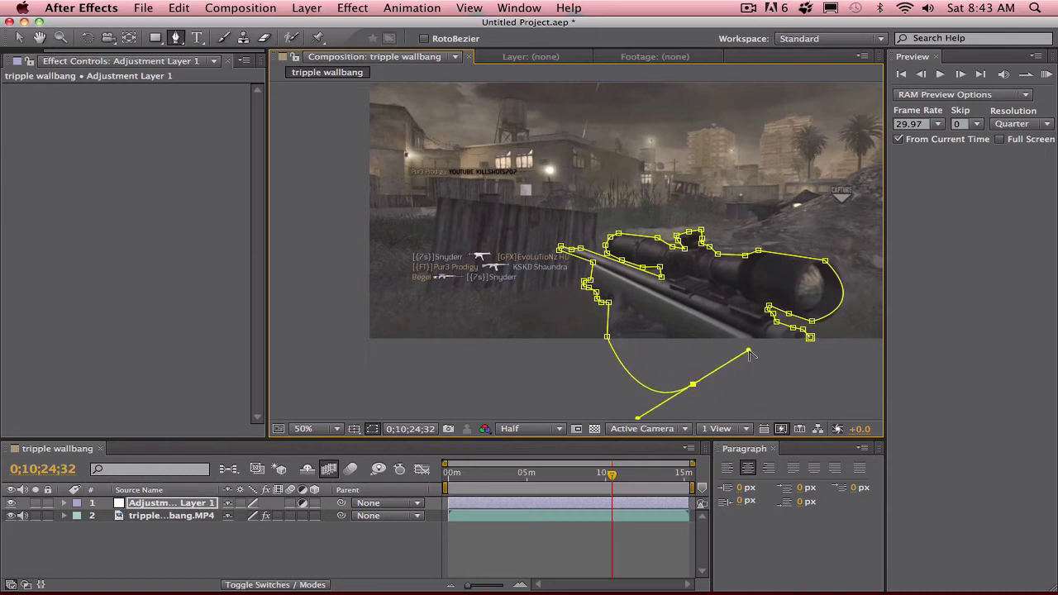
{"action": "left_click", "coordinate": [810, 338]}
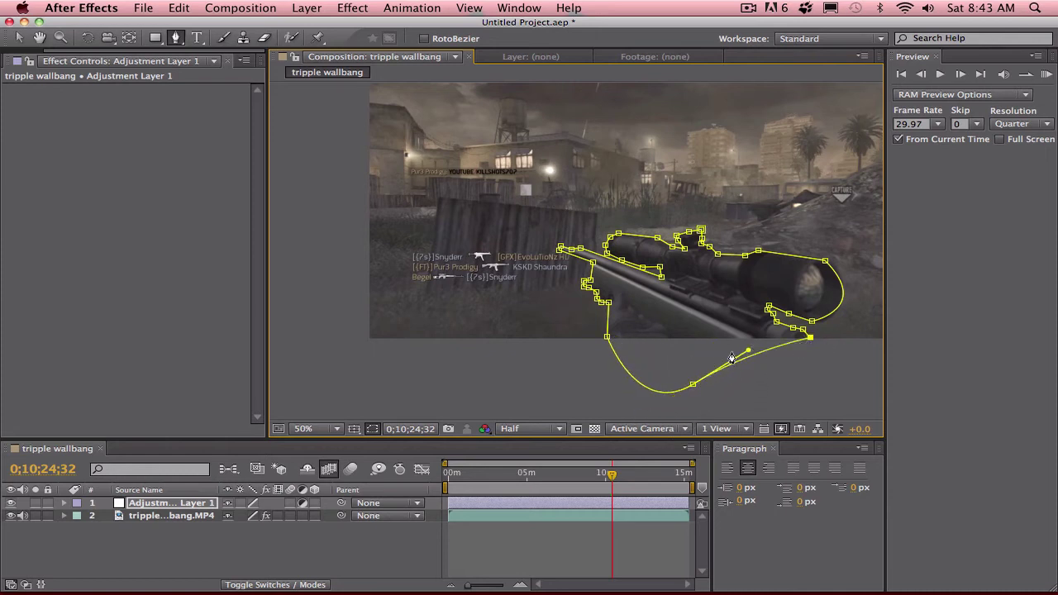
{"action": "left_click_drag", "start_coordinate": [748, 353], "coordinate": [787, 420]}
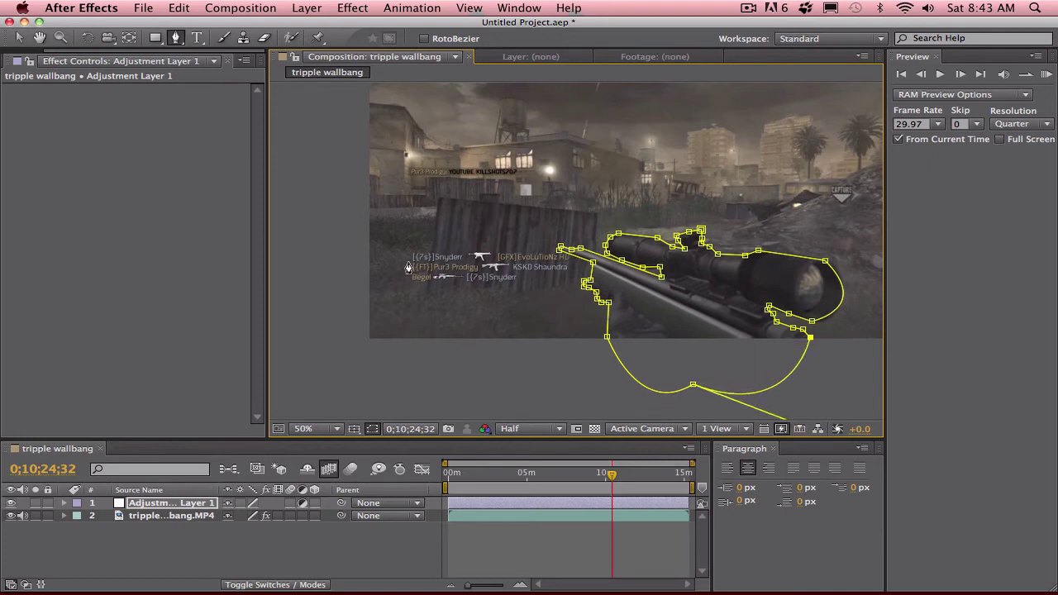
Step: Apply Effect > Generate > Stroke to Adjustment Layer 1
{"action": "right_click", "coordinate": [173, 506]}
{"action": "mouse_move", "coordinate": [250, 317]}
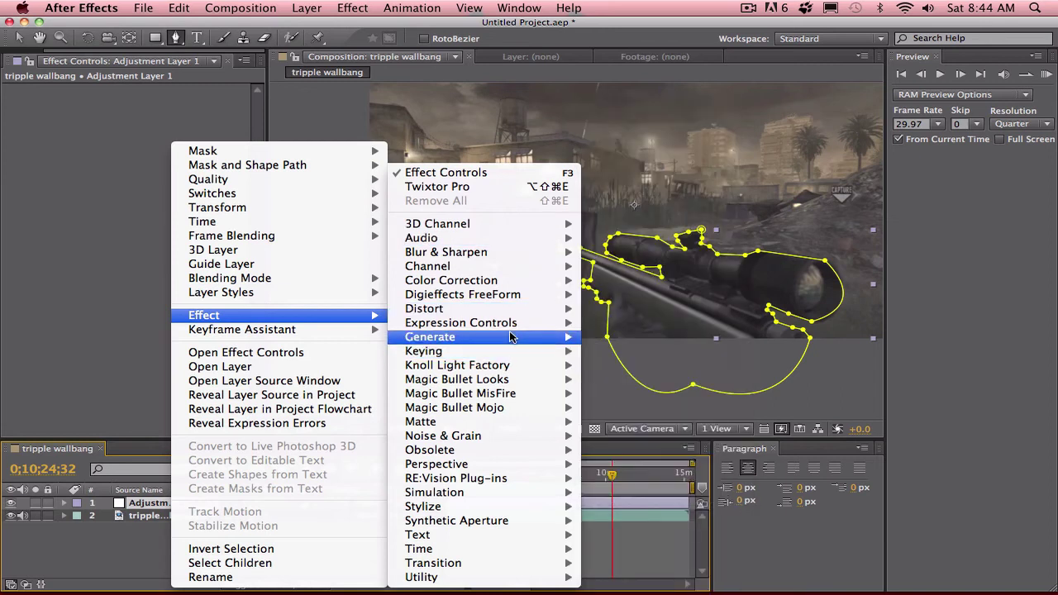
{"action": "mouse_move", "coordinate": [510, 336]}
{"action": "left_click", "coordinate": [650, 549]}
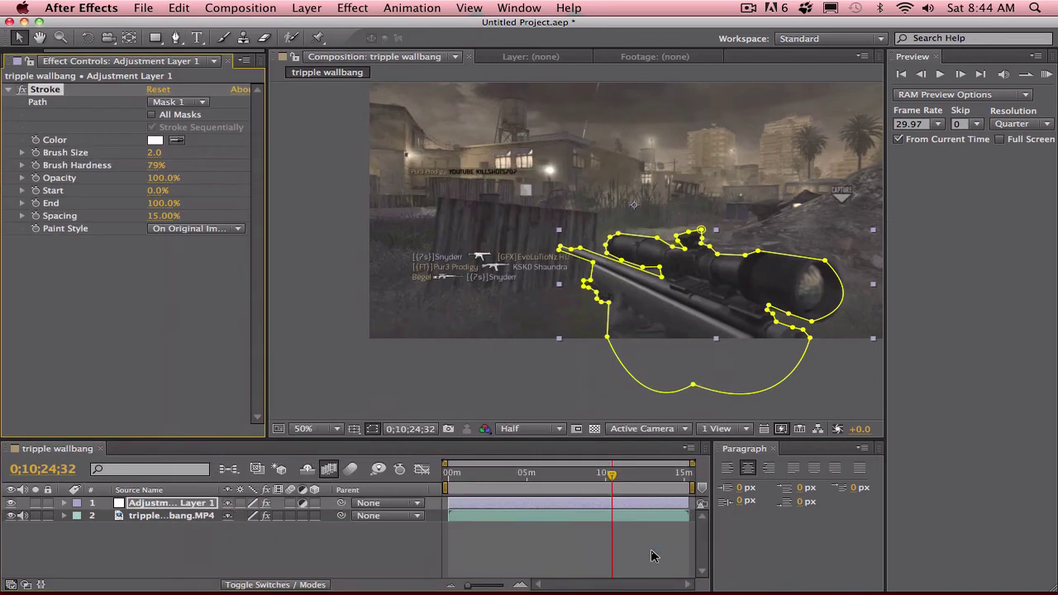
Step: Show the footage layer's Twixtor Pro settings and set the viewer magnification to Fit
{"action": "left_click", "coordinate": [181, 516]}
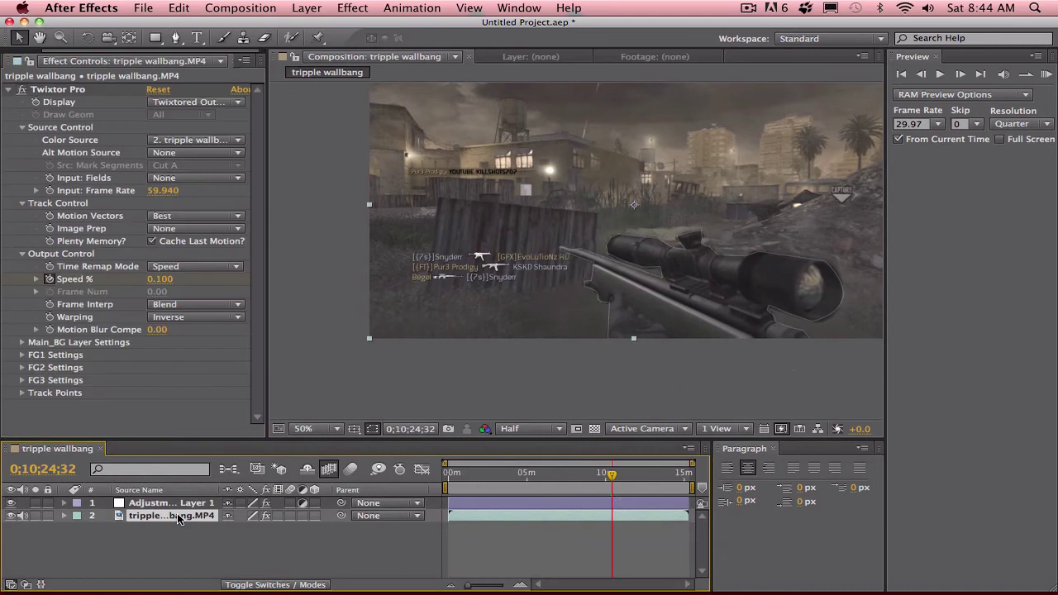
{"action": "scroll", "coordinate": [703, 349], "scroll_direction": "up", "scroll_amount": 4}
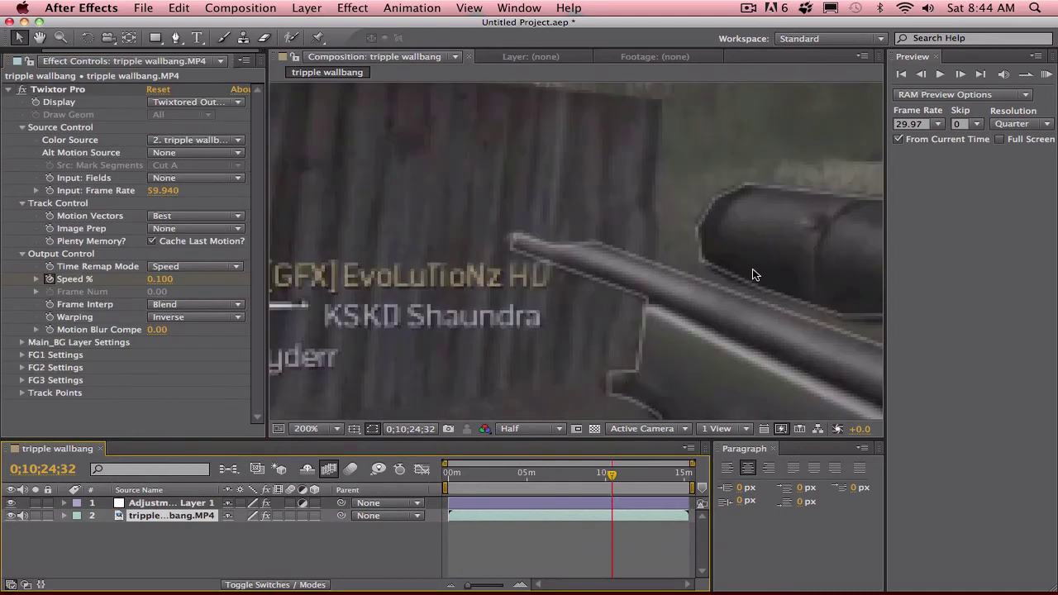
{"action": "scroll", "coordinate": [688, 295], "scroll_direction": "down", "scroll_amount": 2}
{"action": "scroll", "coordinate": [556, 214], "scroll_direction": "down", "scroll_amount": 4}
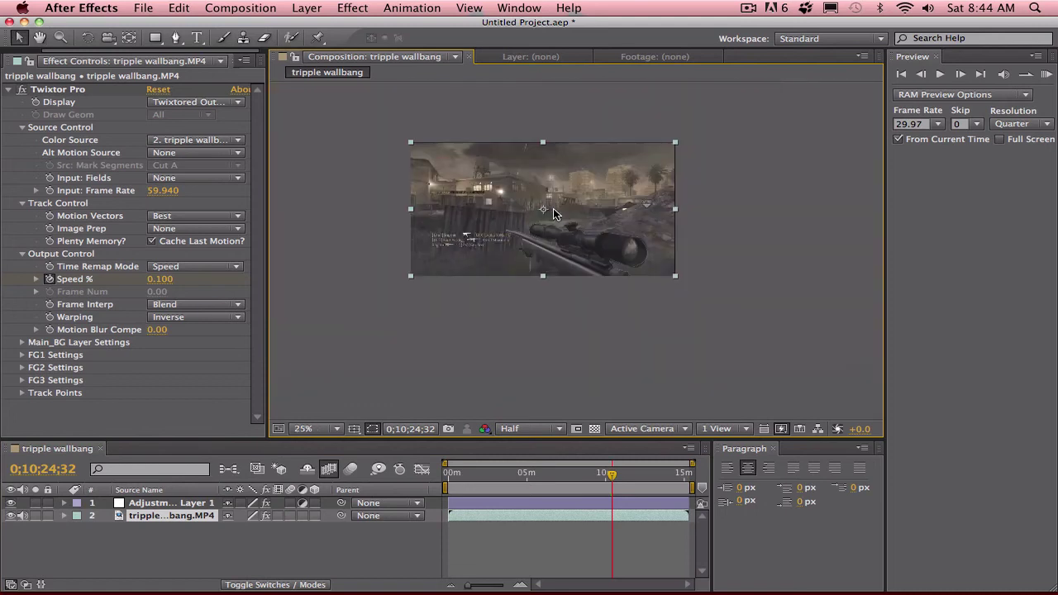
{"action": "scroll", "coordinate": [556, 209], "scroll_direction": "up", "scroll_amount": 2}
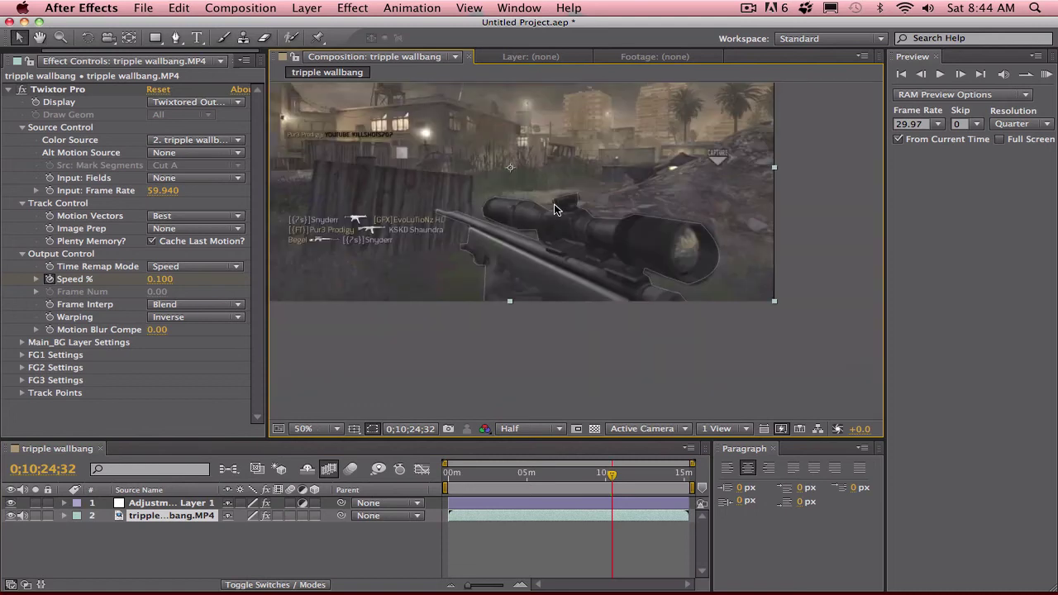
{"action": "left_click", "coordinate": [329, 429]}
{"action": "left_click", "coordinate": [330, 354]}
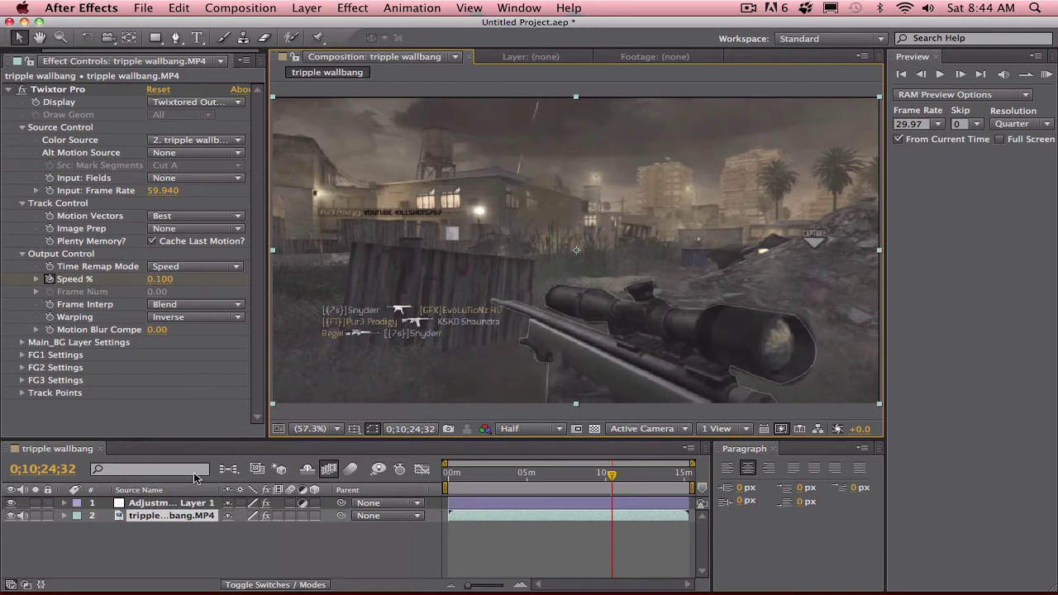
Step: Set the Stroke brush size to 7 for a bold white rifle outline, then deselect the layer
{"action": "left_click", "coordinate": [170, 504]}
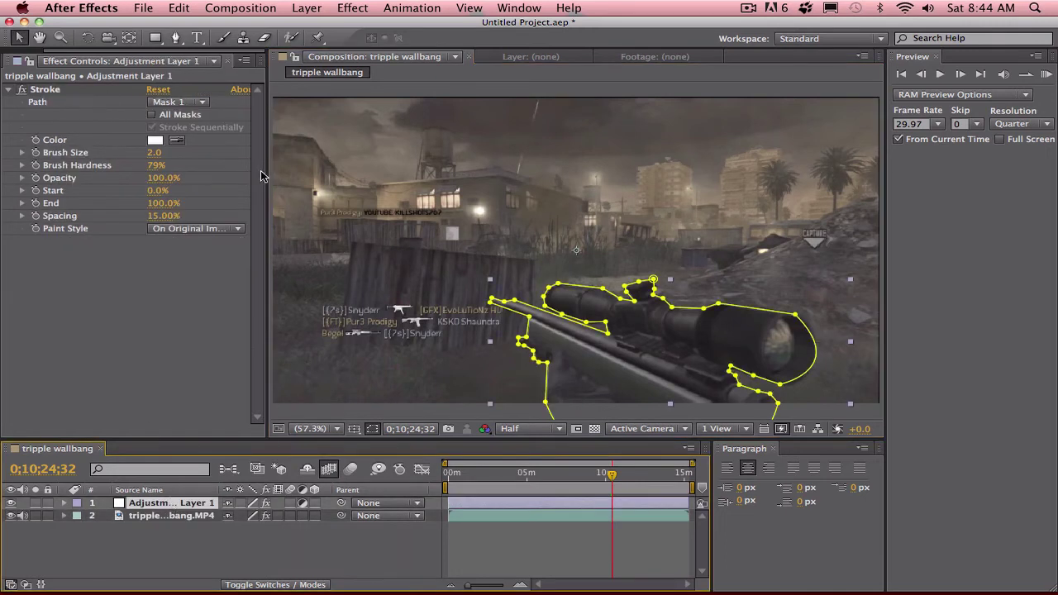
{"action": "left_click", "coordinate": [150, 152]}
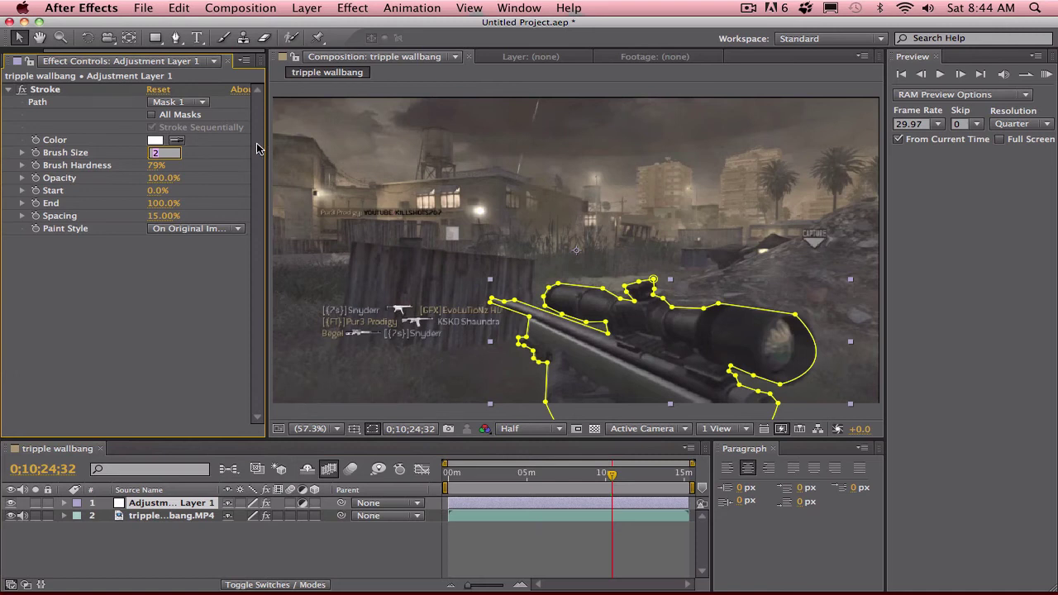
{"action": "key", "text": "Return"}
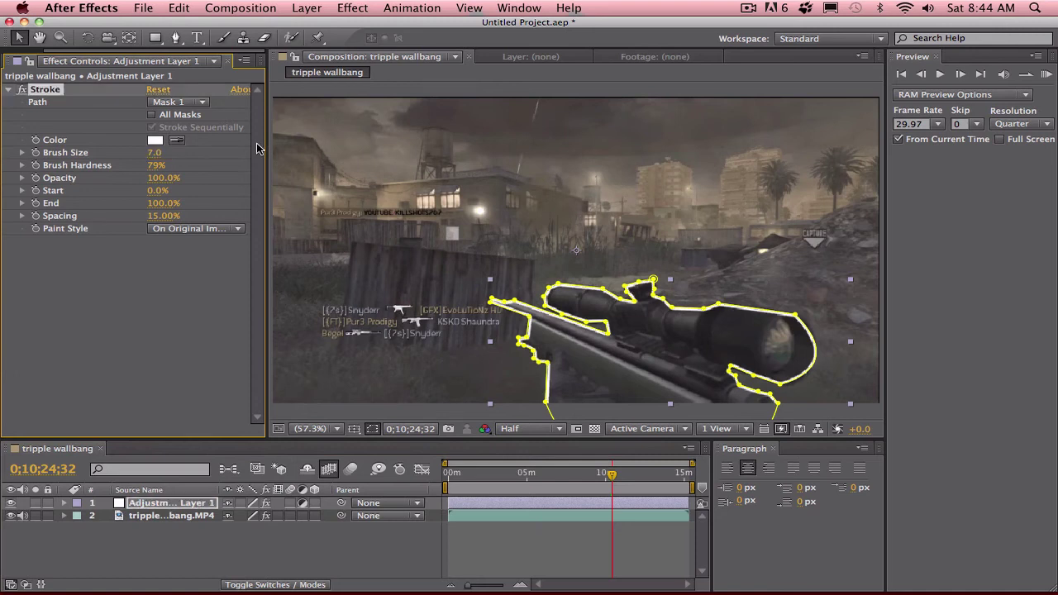
{"action": "key", "text": "period"}
{"action": "key", "text": "period"}
{"action": "key", "text": "period"}
{"action": "key", "text": "period"}
{"action": "key", "text": "comma"}
{"action": "key", "text": "comma"}
{"action": "key", "text": "comma"}
{"action": "key", "text": "comma"}
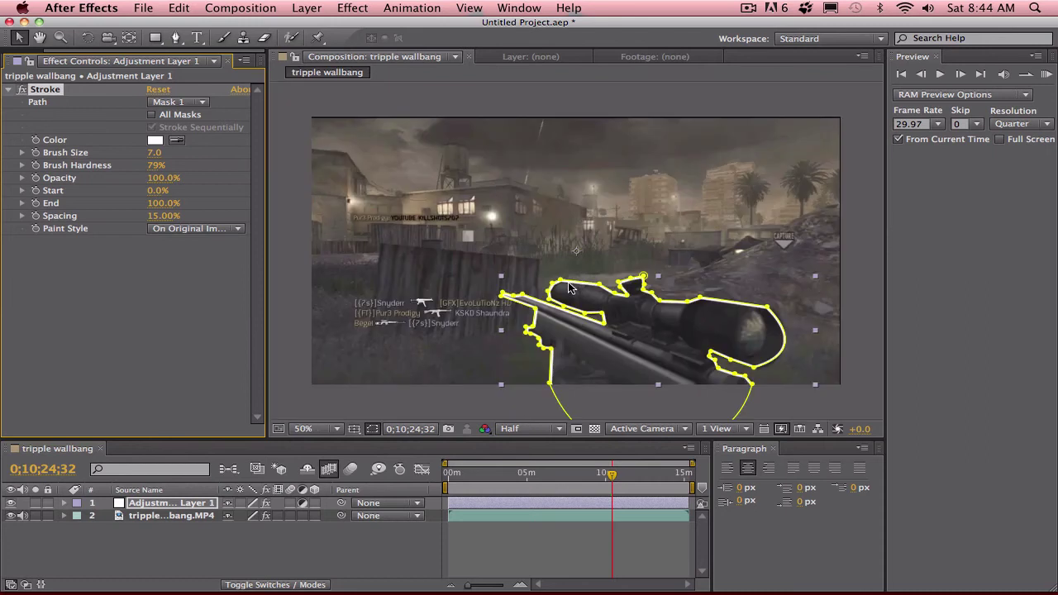
{"action": "left_click", "coordinate": [370, 535]}
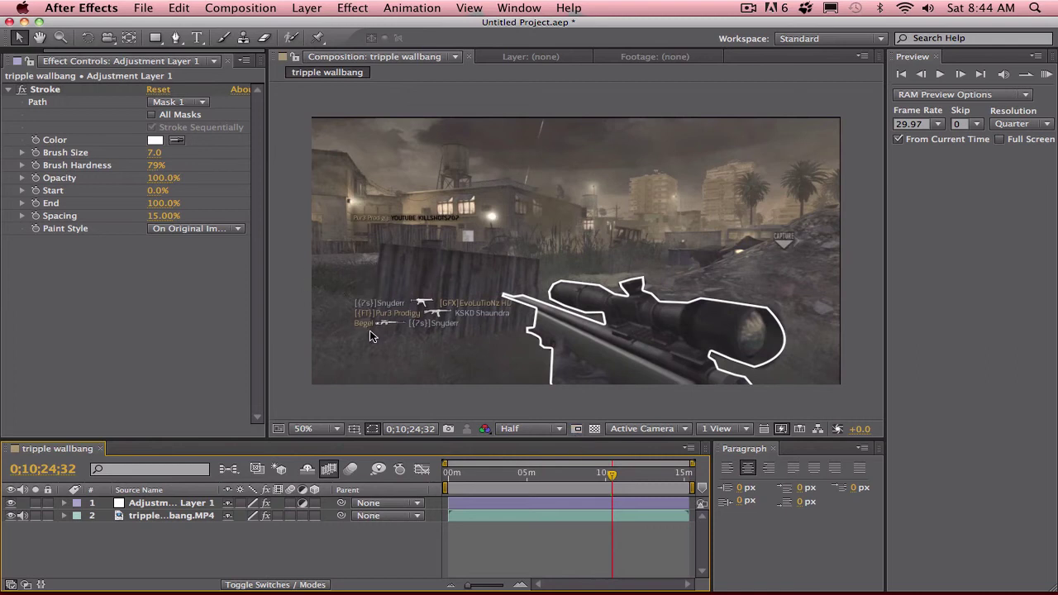
Step: Change the Stroke color to FF0000 so the rifle and scope outline turns red
{"action": "left_click", "coordinate": [155, 142]}
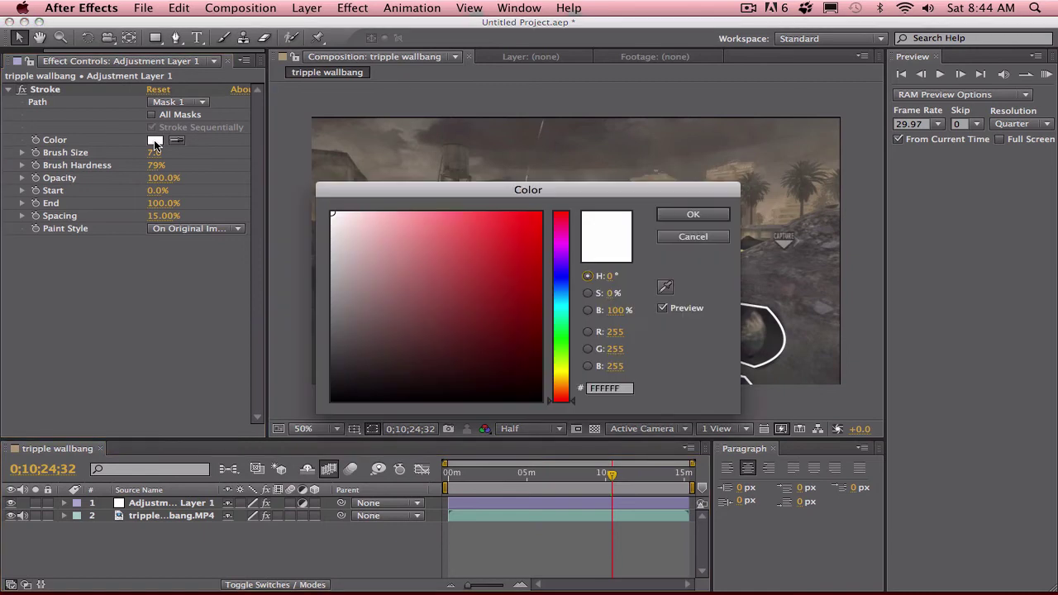
{"action": "type", "text": "FF0000"}
{"action": "left_click", "coordinate": [693, 214]}
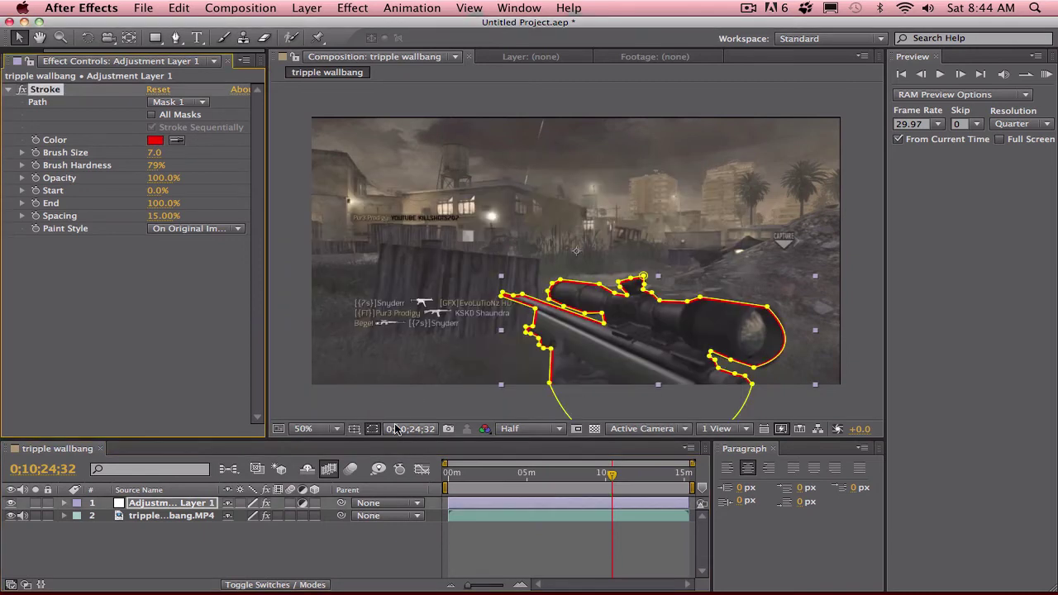
{"action": "left_click", "coordinate": [386, 565]}
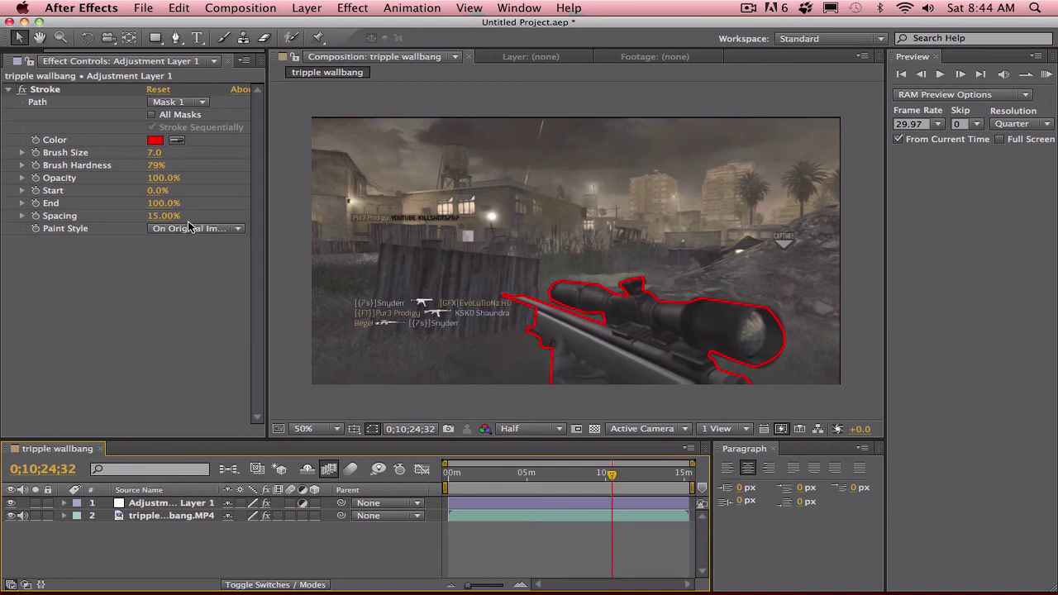
{"action": "left_click", "coordinate": [153, 203]}
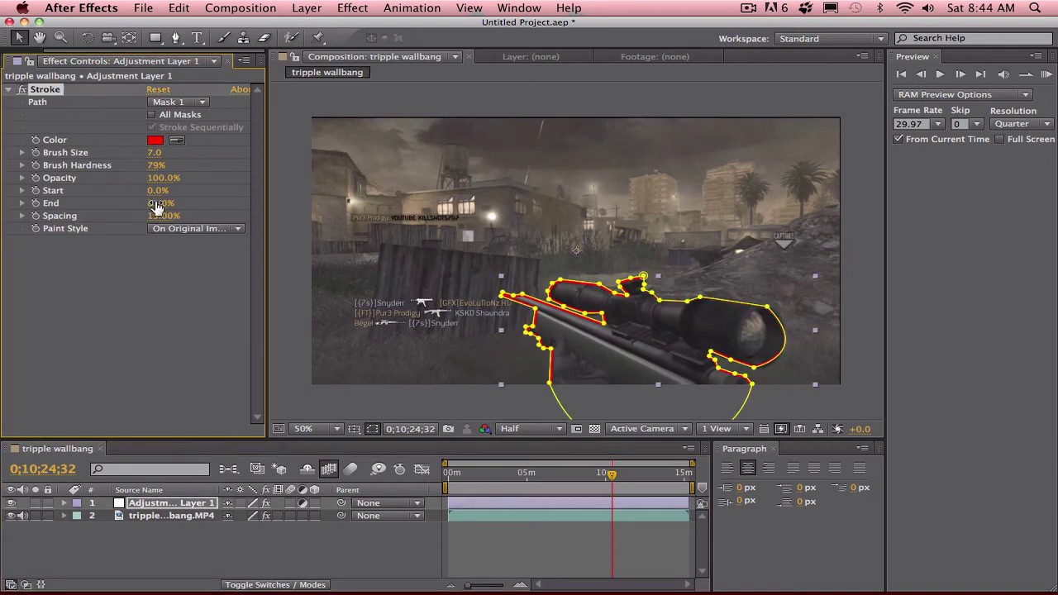
{"action": "left_click_drag", "start_coordinate": [157, 211], "coordinate": [289, 214]}
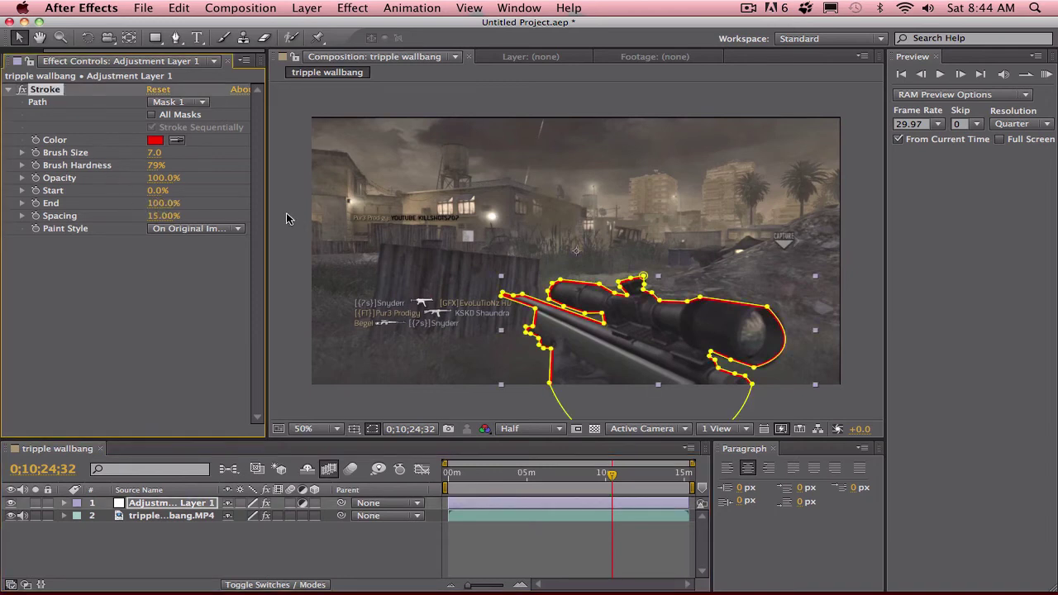
{"action": "left_click", "coordinate": [205, 570]}
{"action": "left_click", "coordinate": [157, 202]}
{"action": "left_click_drag", "start_coordinate": [157, 203], "coordinate": [140, 199]}
{"action": "left_click", "coordinate": [287, 546]}
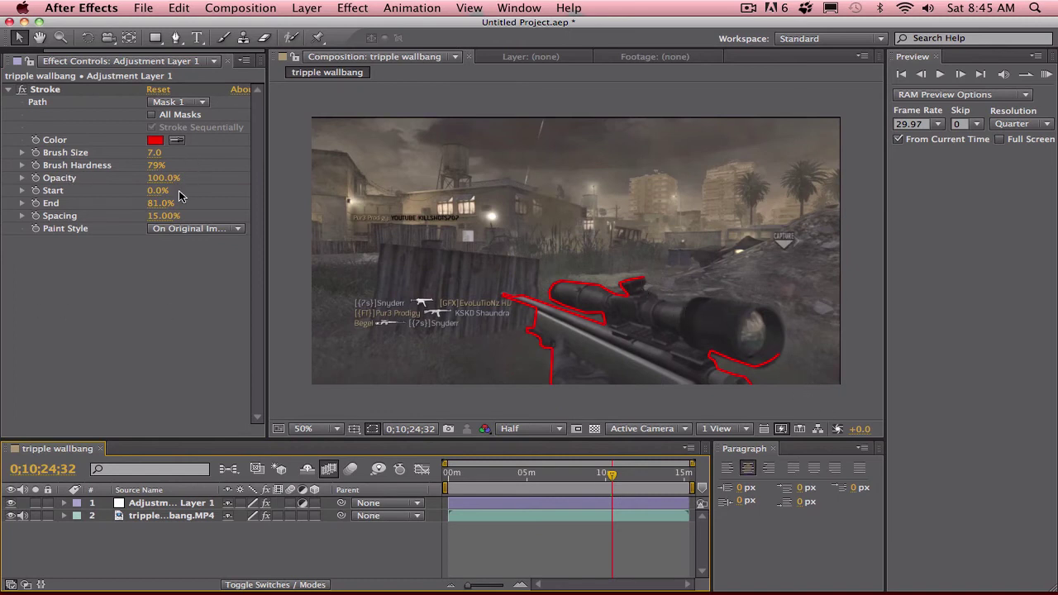
{"action": "left_click_drag", "start_coordinate": [163, 207], "coordinate": [188, 200]}
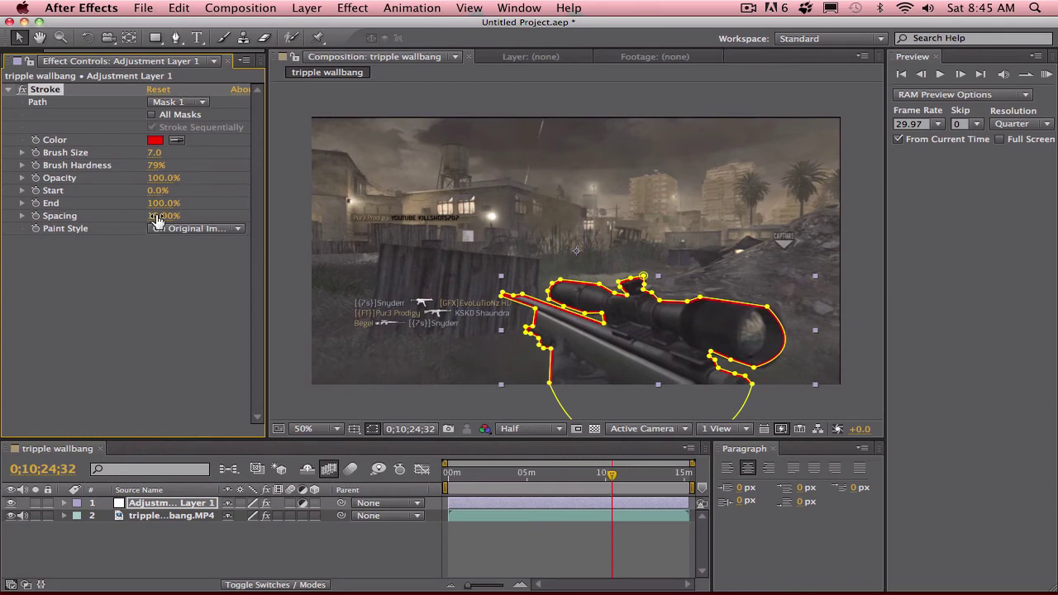
{"action": "left_click", "coordinate": [154, 179]}
{"action": "key", "text": "Return"}
{"action": "left_click_drag", "start_coordinate": [154, 191], "coordinate": [174, 191]}
{"action": "left_click_drag", "start_coordinate": [154, 191], "coordinate": [136, 203]}
{"action": "mouse_move", "coordinate": [151, 191]}
{"action": "left_mouse_down"}
{"action": "mouse_move", "coordinate": [168, 184]}
{"action": "mouse_move", "coordinate": [169, 203]}
{"action": "mouse_move", "coordinate": [141, 206]}
{"action": "left_mouse_up"}
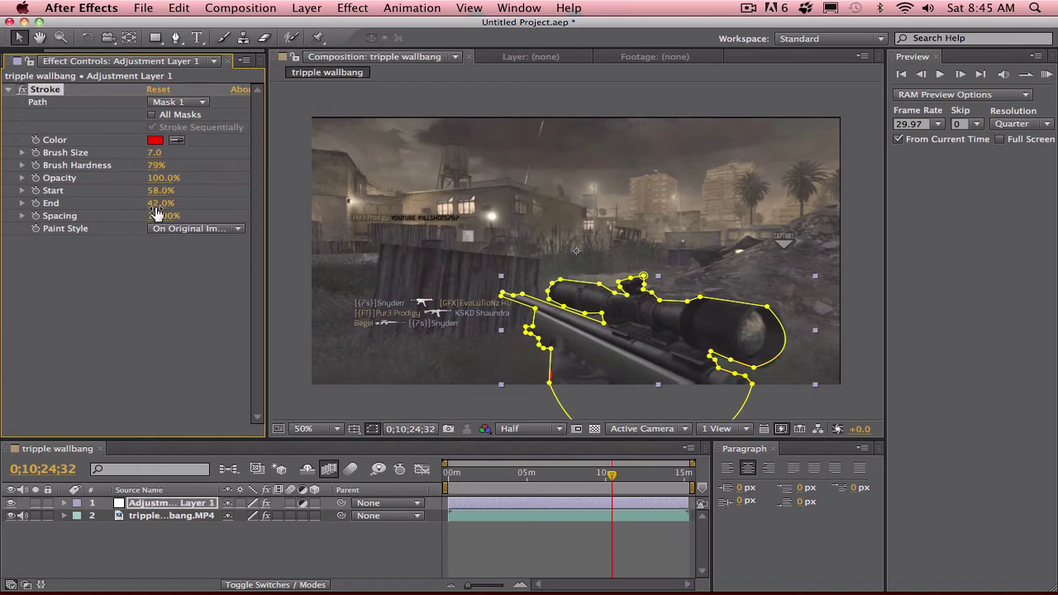
{"action": "left_click", "coordinate": [161, 190]}
{"action": "type", "text": "0"}
{"action": "key", "text": "Return"}
{"action": "left_click", "coordinate": [161, 204]}
{"action": "type", "text": "100"}
{"action": "key", "text": "Return"}
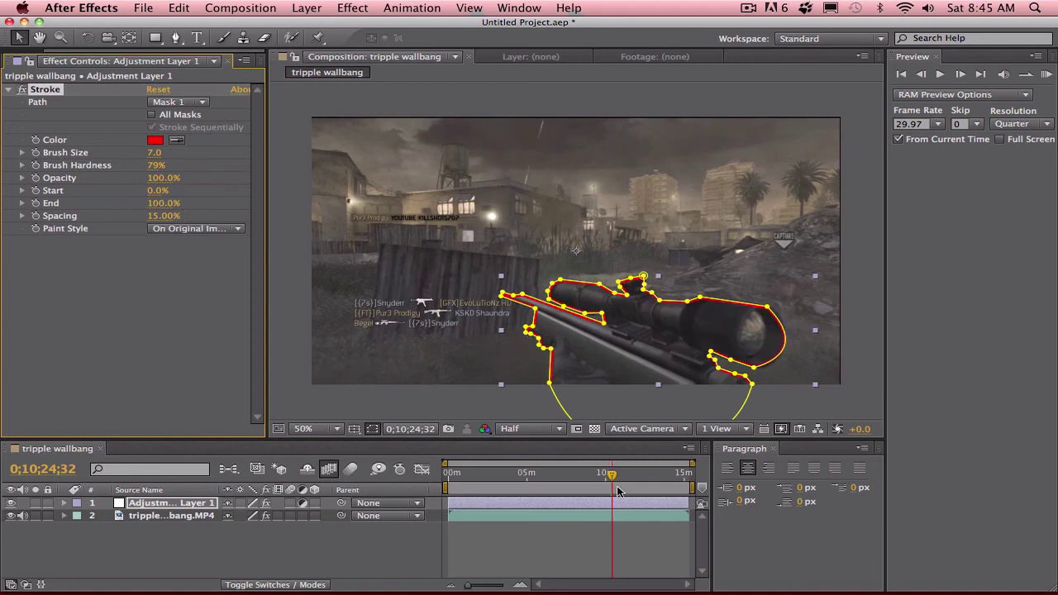
Step: Keyframe the Stroke End at 100% on the current frame, then at 0% several frames later
{"action": "left_click", "coordinate": [37, 204]}
{"action": "left_click_drag", "start_coordinate": [447, 465], "coordinate": [592, 464]}
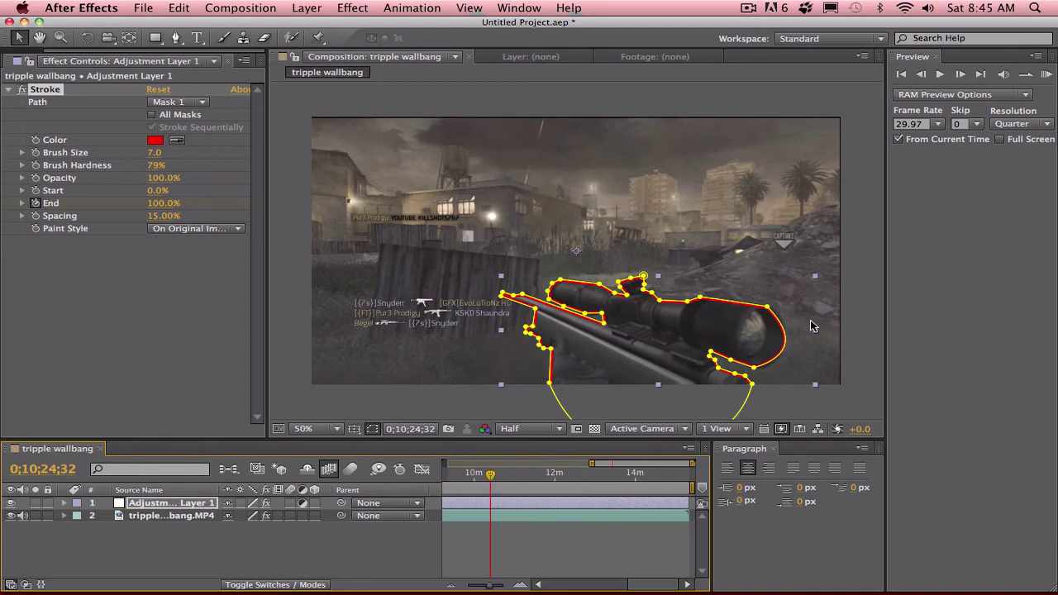
{"action": "left_click", "coordinate": [962, 74]}
{"action": "left_click", "coordinate": [962, 74]}
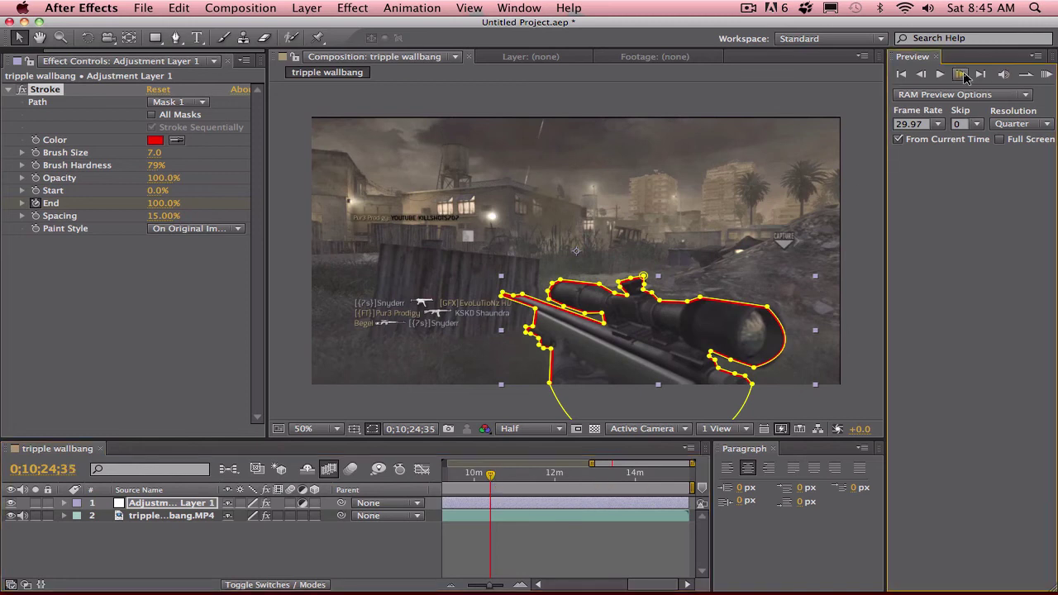
{"action": "left_click", "coordinate": [961, 74]}
{"action": "left_click", "coordinate": [961, 74]}
{"action": "left_click", "coordinate": [962, 75]}
{"action": "left_click", "coordinate": [962, 75]}
{"action": "left_click", "coordinate": [961, 74]}
{"action": "left_click", "coordinate": [962, 74]}
{"action": "left_click", "coordinate": [962, 75]}
{"action": "left_click_drag", "start_coordinate": [151, 205], "coordinate": [6, 206]}
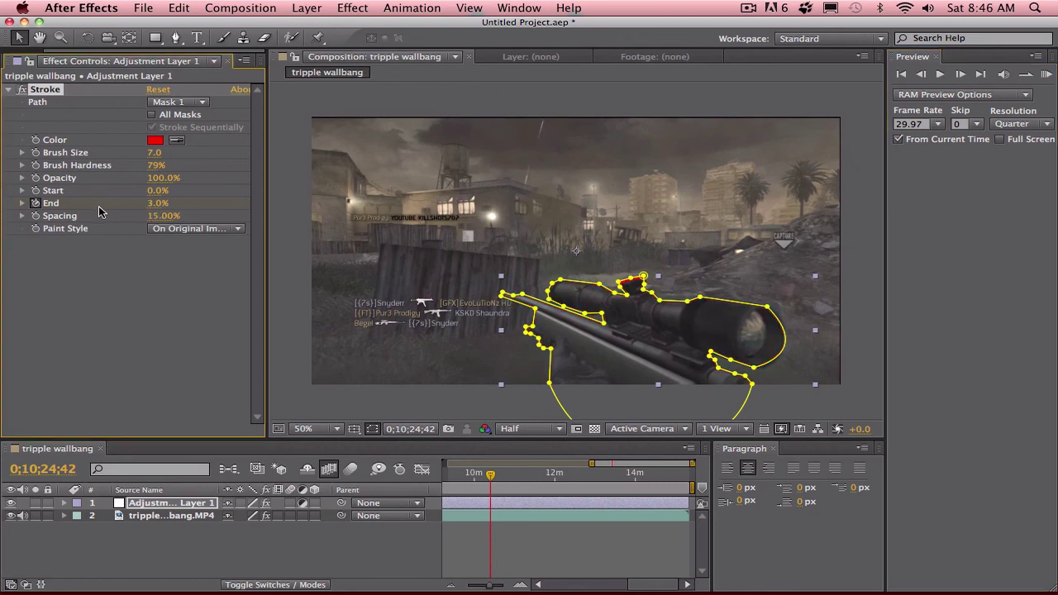
{"action": "left_click_drag", "start_coordinate": [154, 203], "coordinate": [13, 215]}
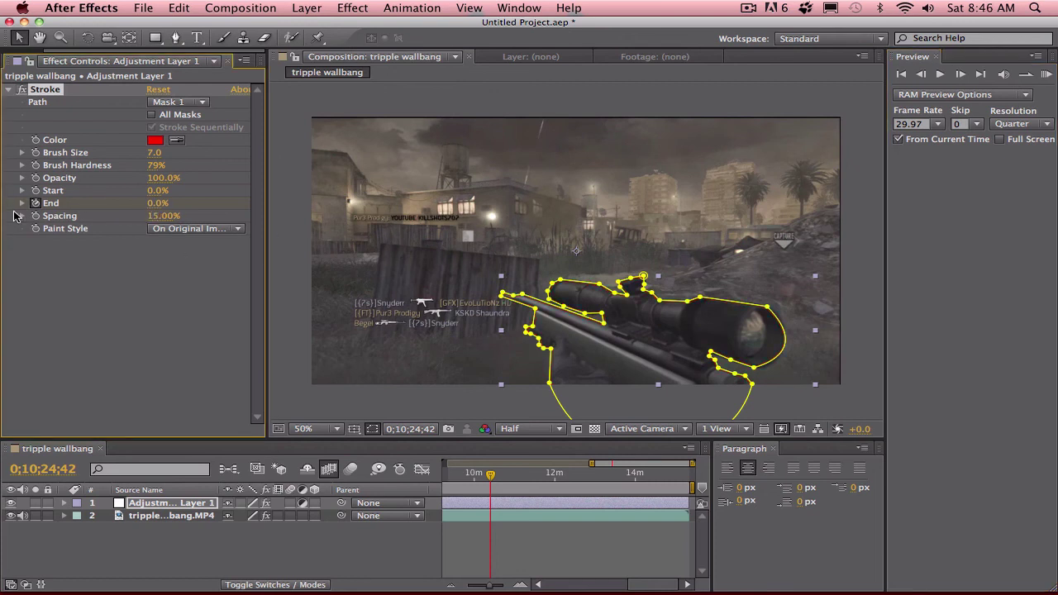
{"action": "left_click", "coordinate": [258, 547]}
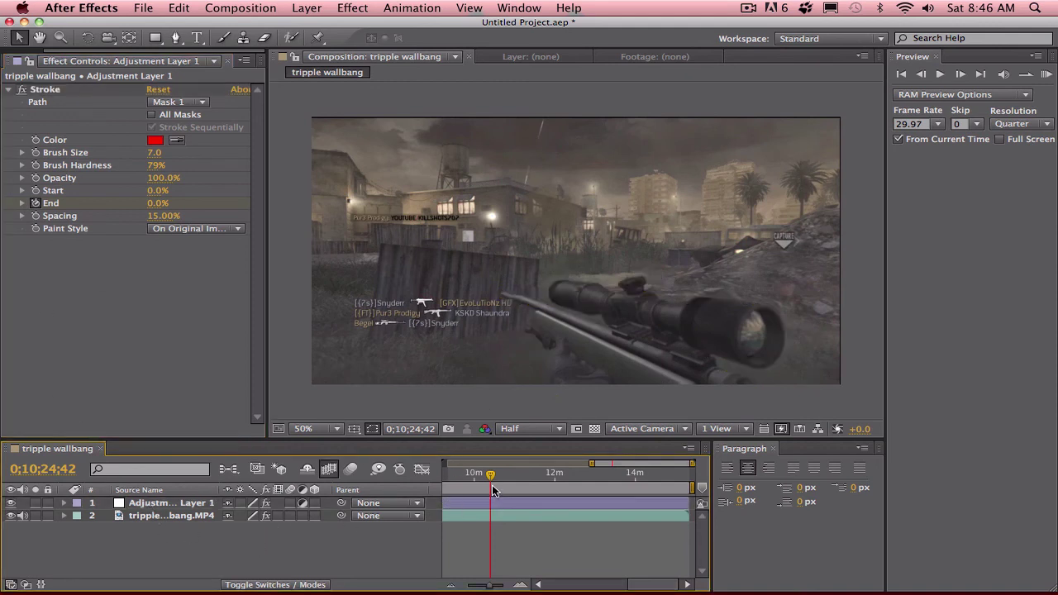
Step: Expand Layer 1, zoom the timeline, and set the viewer resolution to Quarter
{"action": "left_click", "coordinate": [65, 503]}
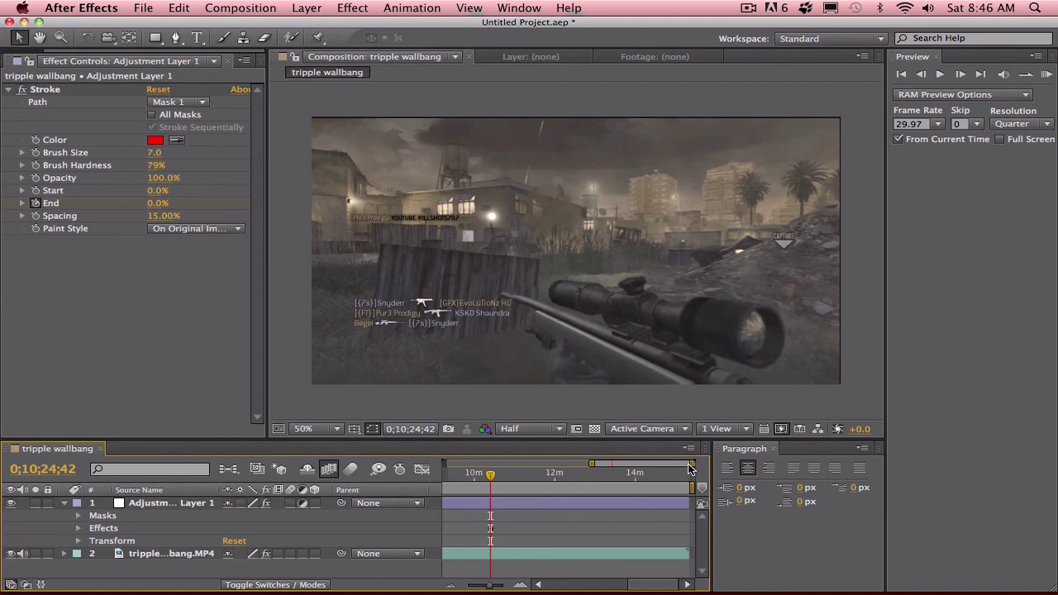
{"action": "left_click_drag", "start_coordinate": [692, 464], "coordinate": [636, 465]}
{"action": "left_click_drag", "start_coordinate": [555, 476], "coordinate": [552, 475]}
{"action": "left_click", "coordinate": [539, 429]}
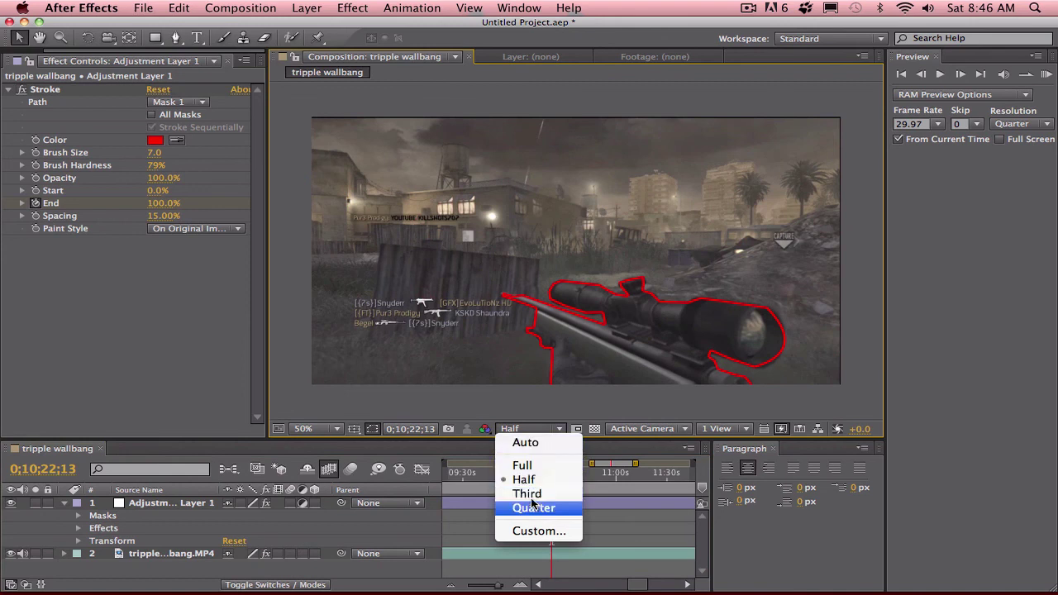
{"action": "left_click", "coordinate": [530, 494]}
{"action": "left_click", "coordinate": [547, 429]}
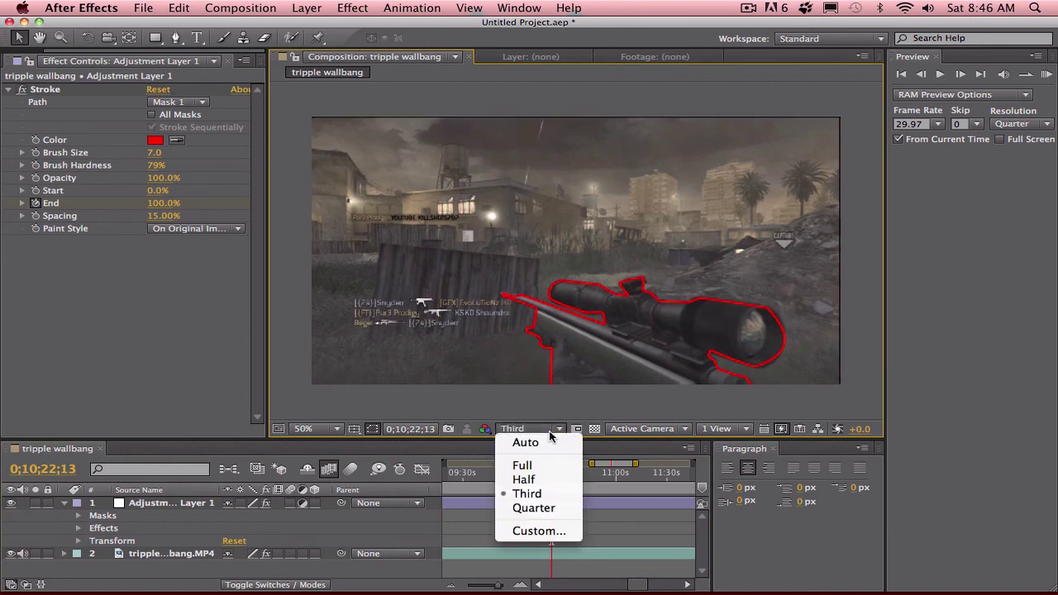
{"action": "left_click", "coordinate": [556, 508]}
Step: Play the preview and scrub across the End keyframes to check the outline drawing on
{"action": "key", "text": "space"}
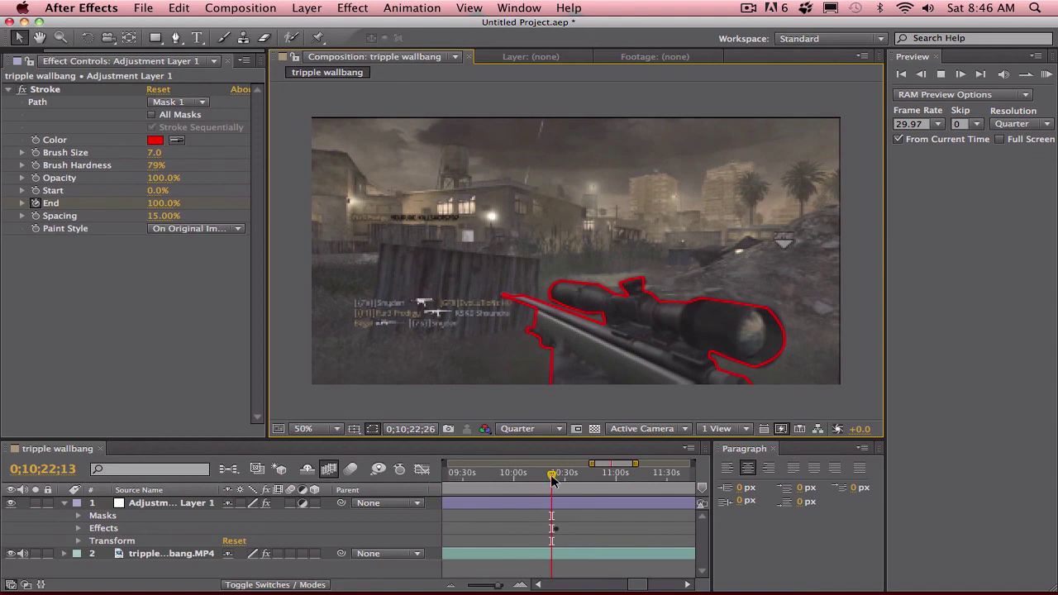
{"action": "left_click", "coordinate": [554, 479]}
{"action": "left_click", "coordinate": [546, 476]}
{"action": "left_click", "coordinate": [563, 476]}
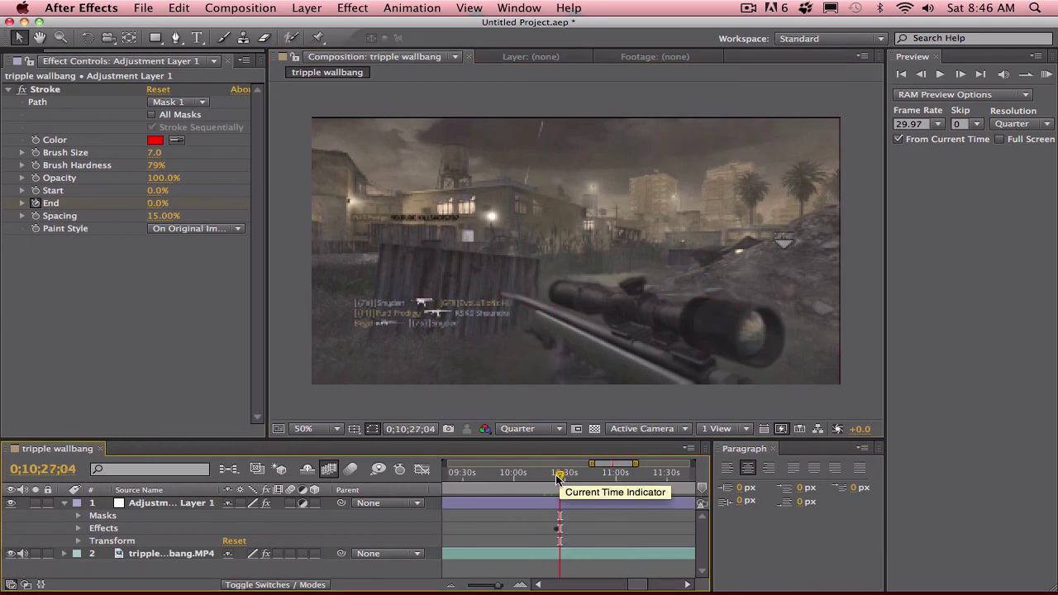
{"action": "left_click", "coordinate": [556, 474]}
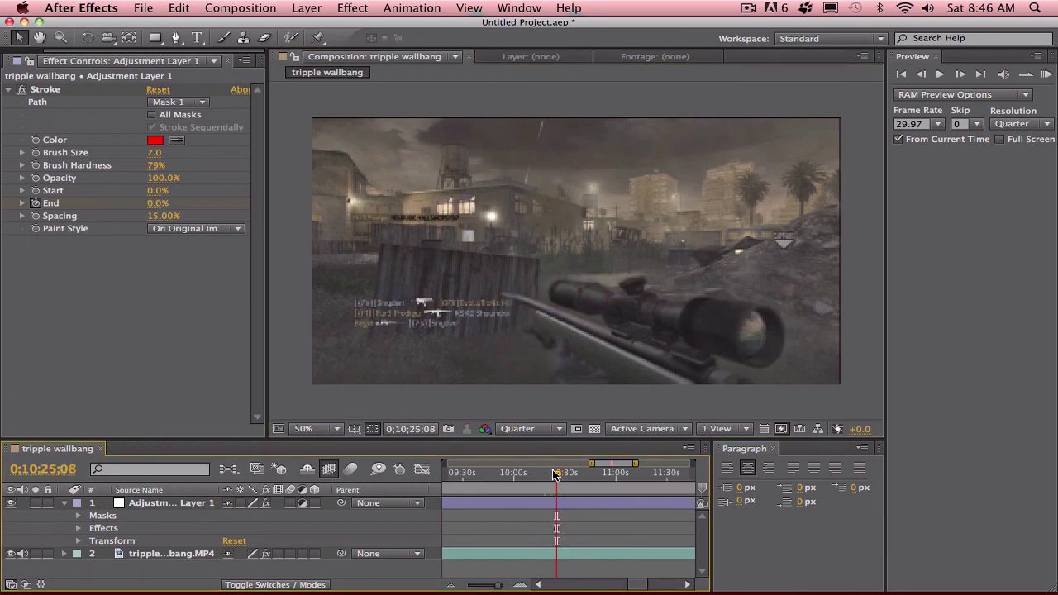
{"action": "left_click", "coordinate": [556, 477]}
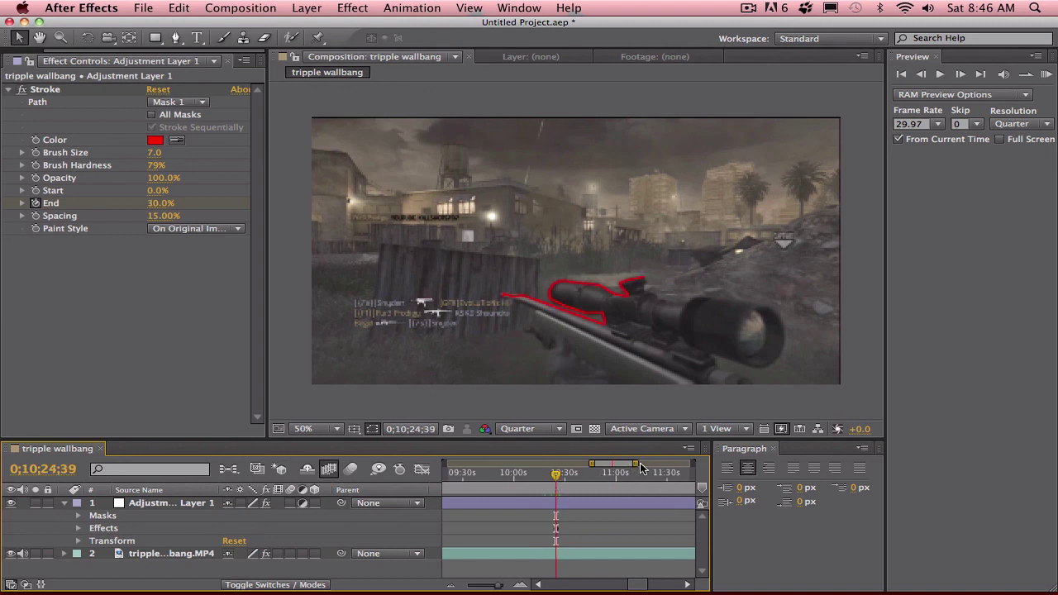
{"action": "left_click_drag", "start_coordinate": [636, 464], "coordinate": [601, 464]}
{"action": "left_click", "coordinate": [614, 474]}
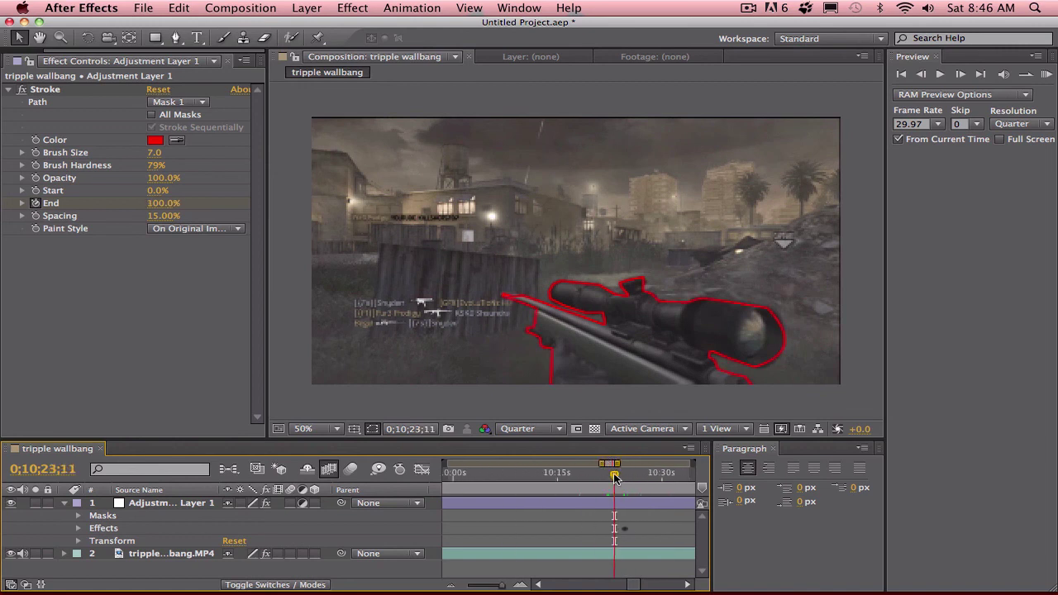
{"action": "key", "text": "space"}
{"action": "left_click_drag", "start_coordinate": [614, 476], "coordinate": [622, 477]}
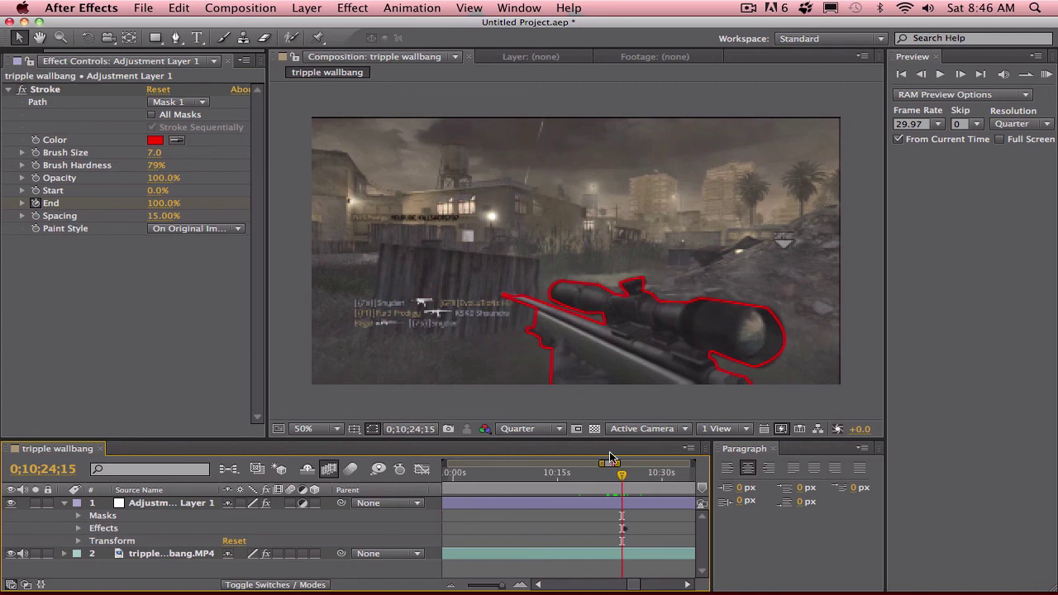
{"action": "key", "text": "space"}
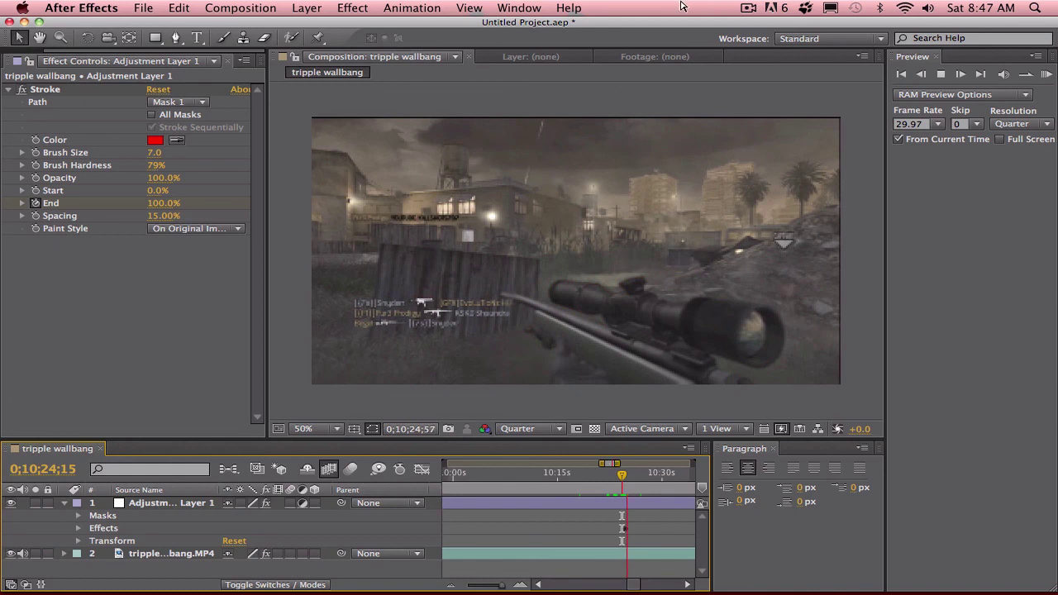
{"action": "left_click", "coordinate": [748, 8]}
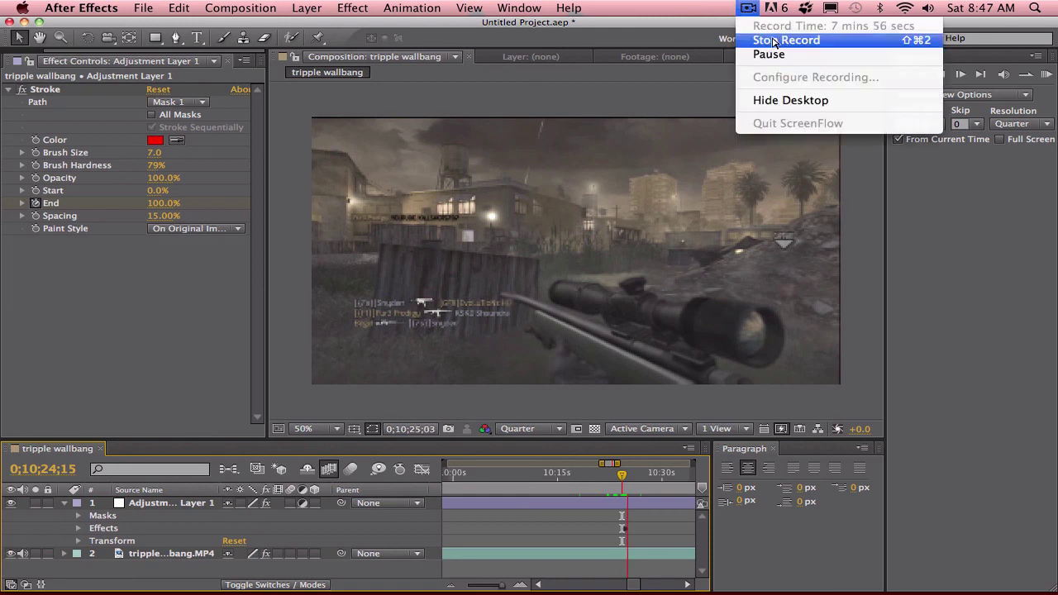